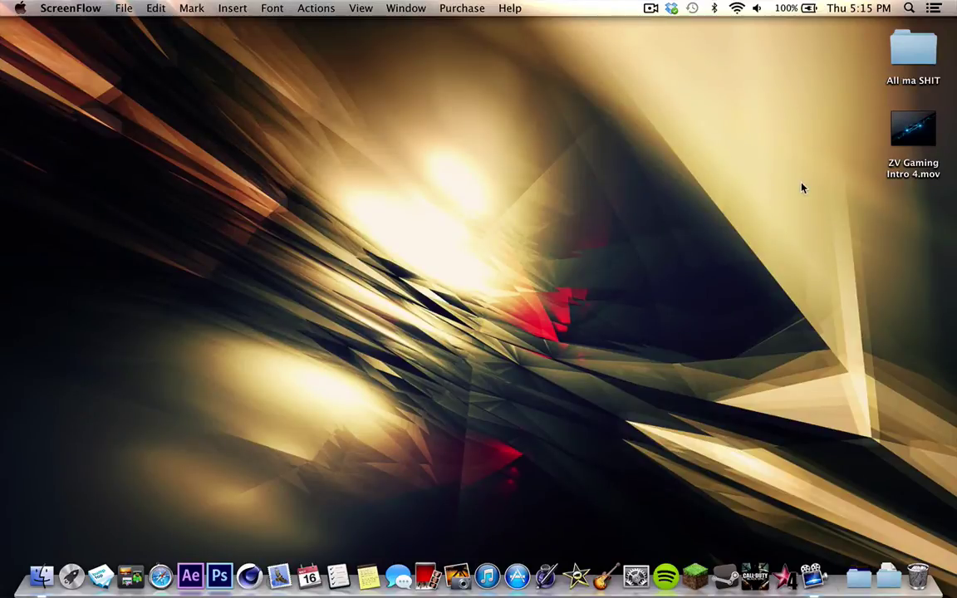
# Preview the intro movie on the desktop, then launch After Effects CS6 from the Dock
pyautogui.doubleClick(917, 178)
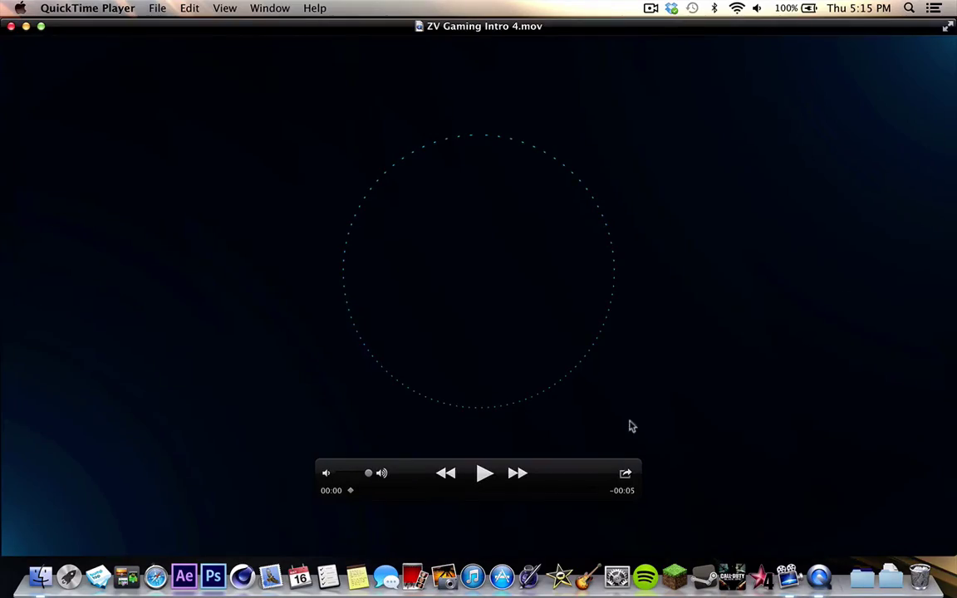
pyautogui.click(484, 472)
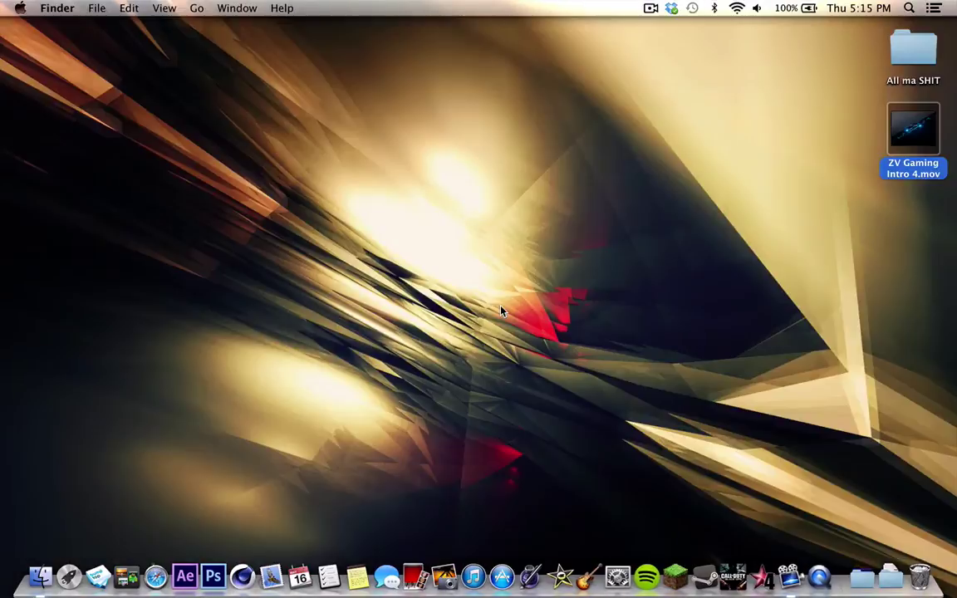
pyautogui.click(736, 226)
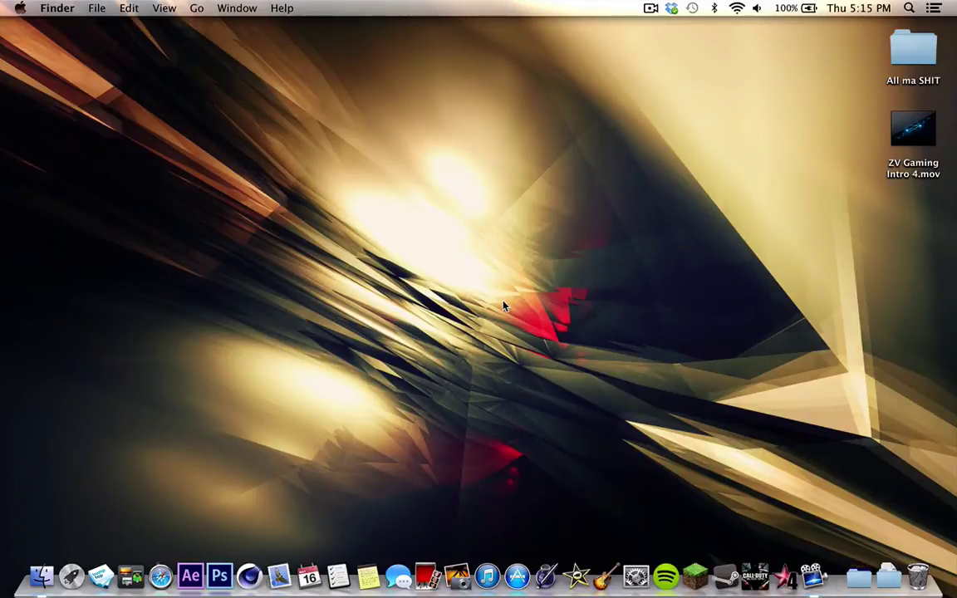
pyautogui.click(190, 573)
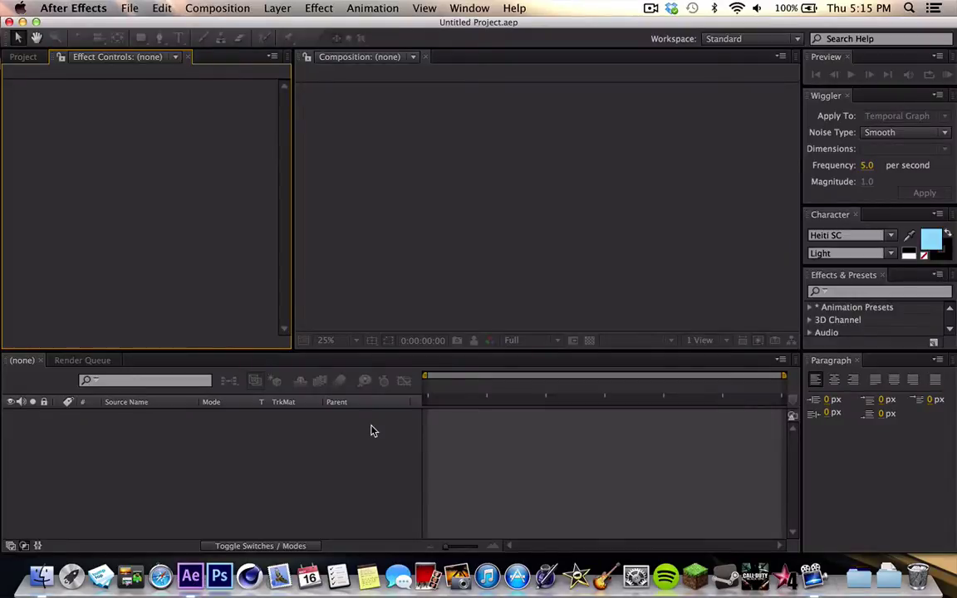
# Create a composition named Sound Spectrum at 1920×1080, 30 fps, 0:00:10:00 duration
pyautogui.click(217, 8)
pyautogui.click(237, 28)
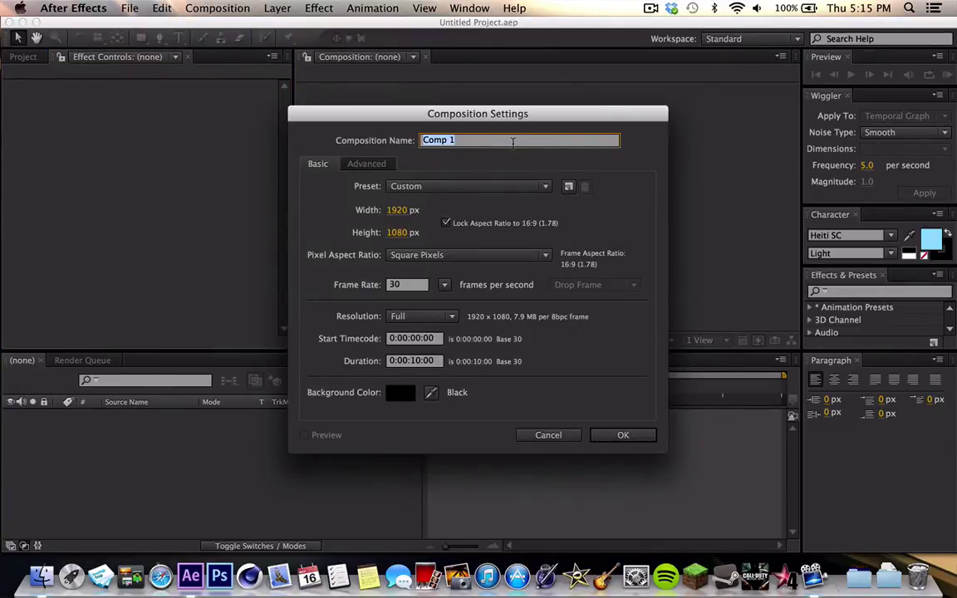
pyautogui.press('BackSpace')
pyautogui.write('Sound Spectrum')
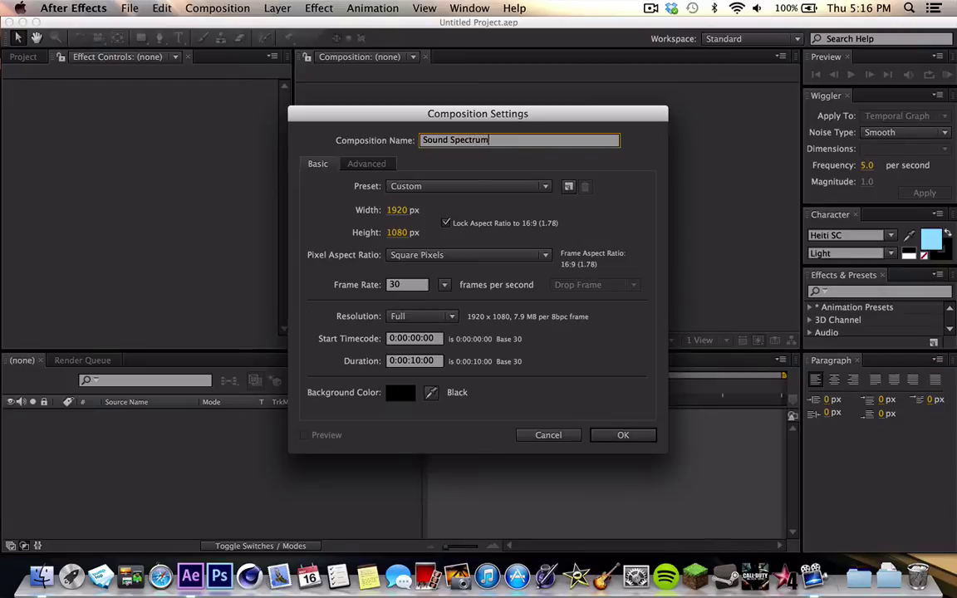
pyautogui.click(392, 361)
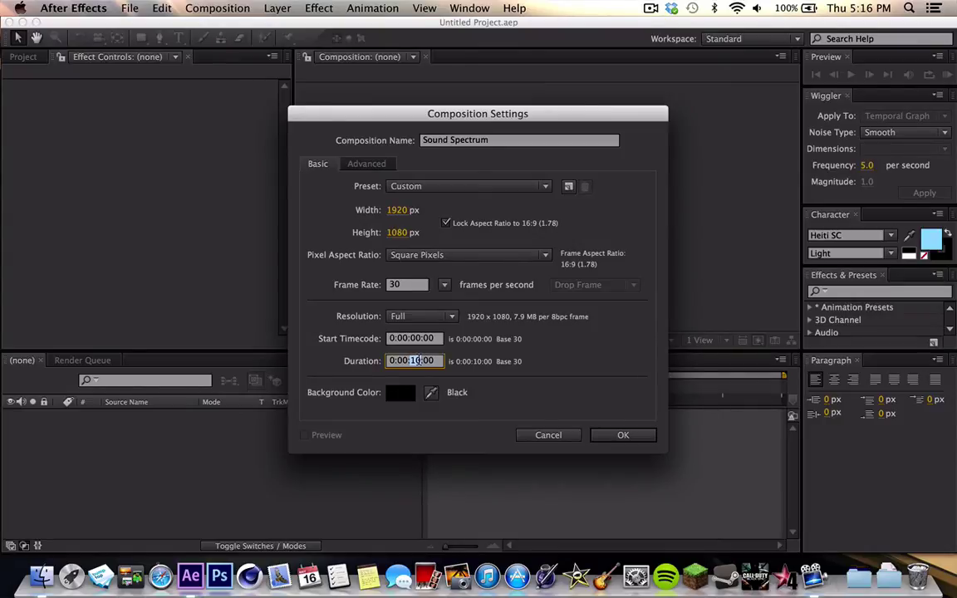
pyautogui.click(521, 373)
pyautogui.click(608, 435)
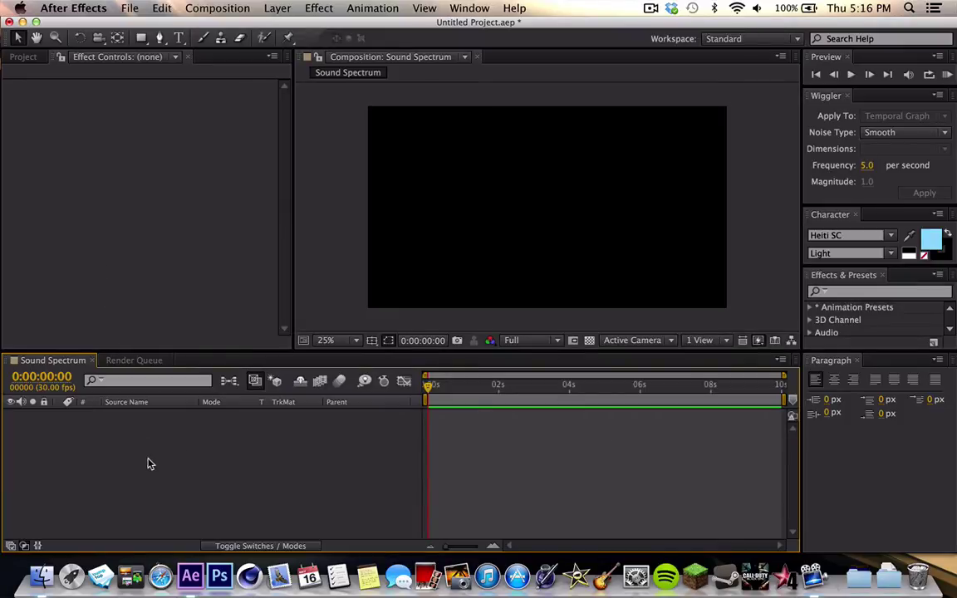
# Add a comp-size 1920×1080 solid layer named Audio Spectrum
pyautogui.rightClick(205, 453)
pyautogui.click(131, 460)
pyautogui.rightClick(154, 448)
pyautogui.moveTo(255, 404)
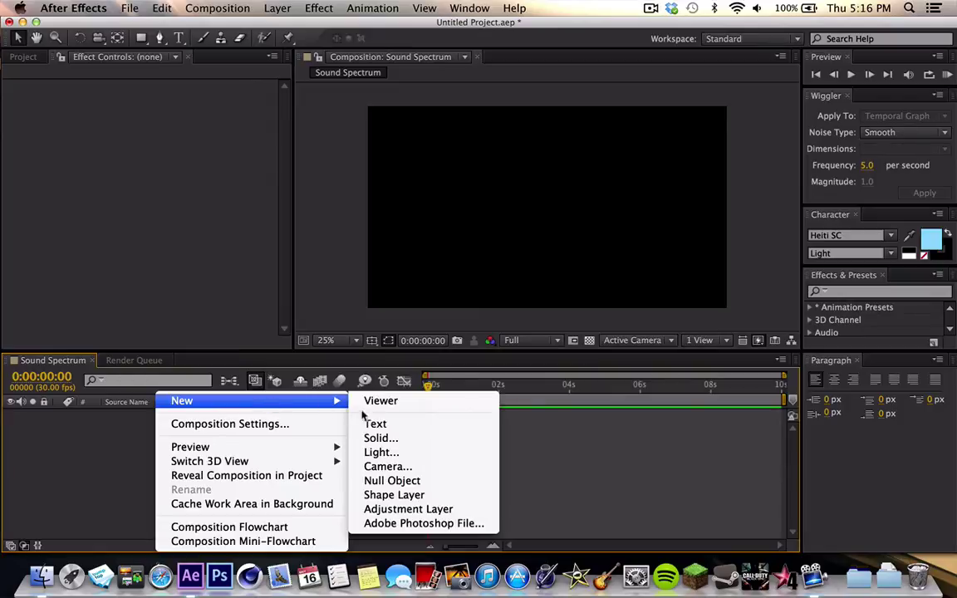
pyautogui.click(395, 438)
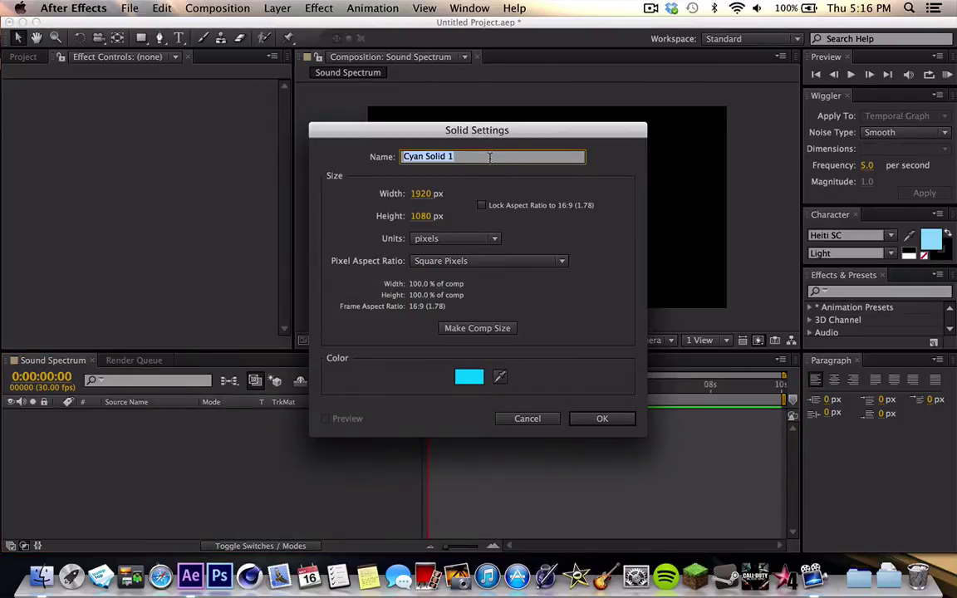
pyautogui.write('Adio')
pyautogui.write('dio S')
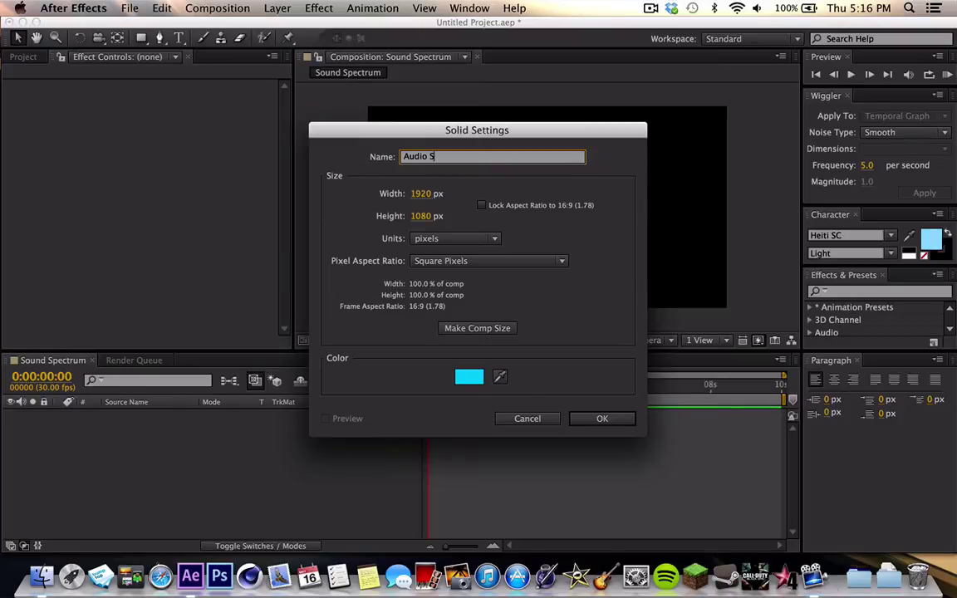
pyautogui.write('pectrum')
pyautogui.click(489, 333)
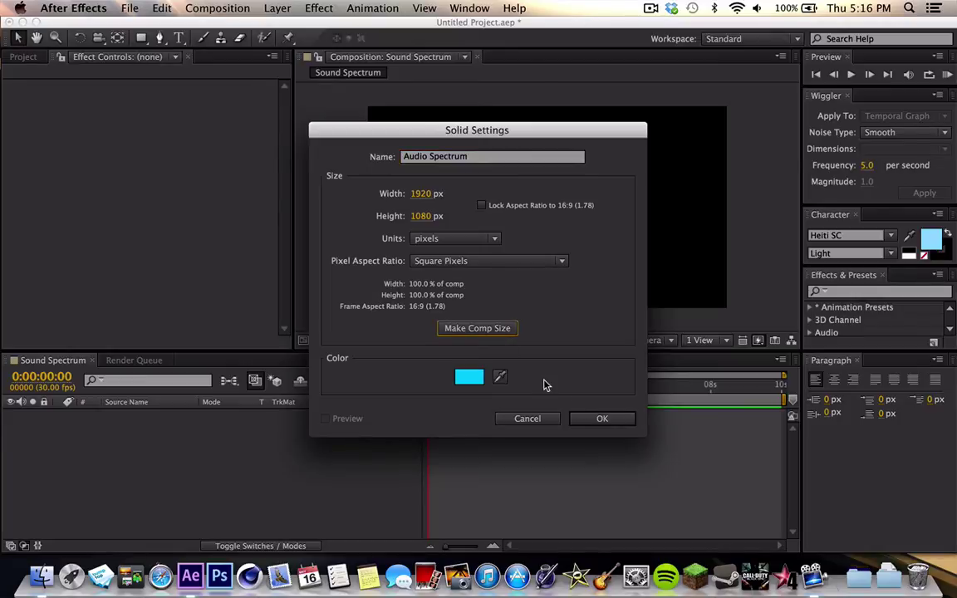
pyautogui.click(600, 419)
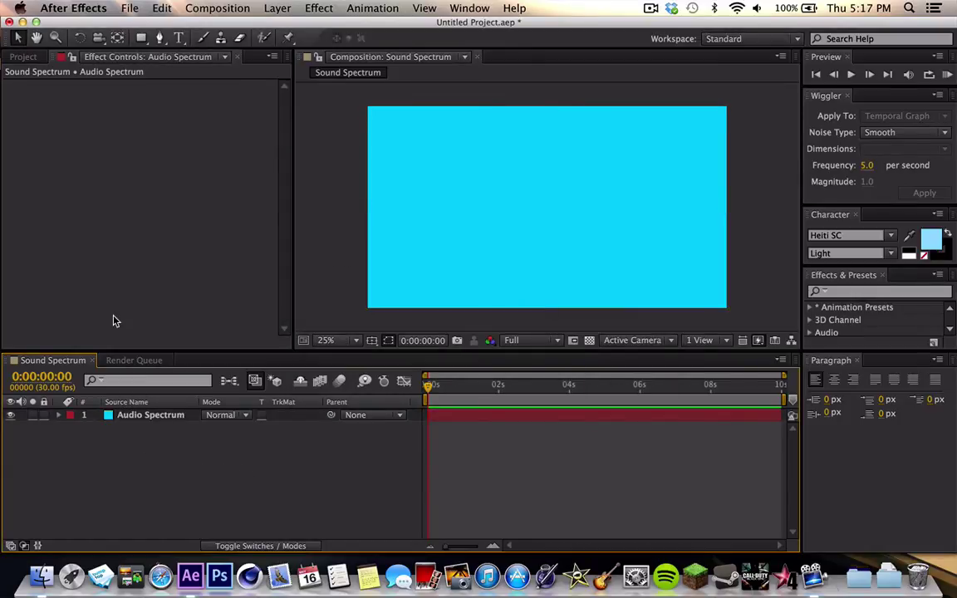
# Import 08 What You Know.m4a from the Music folder into the project
pyautogui.click(23, 56)
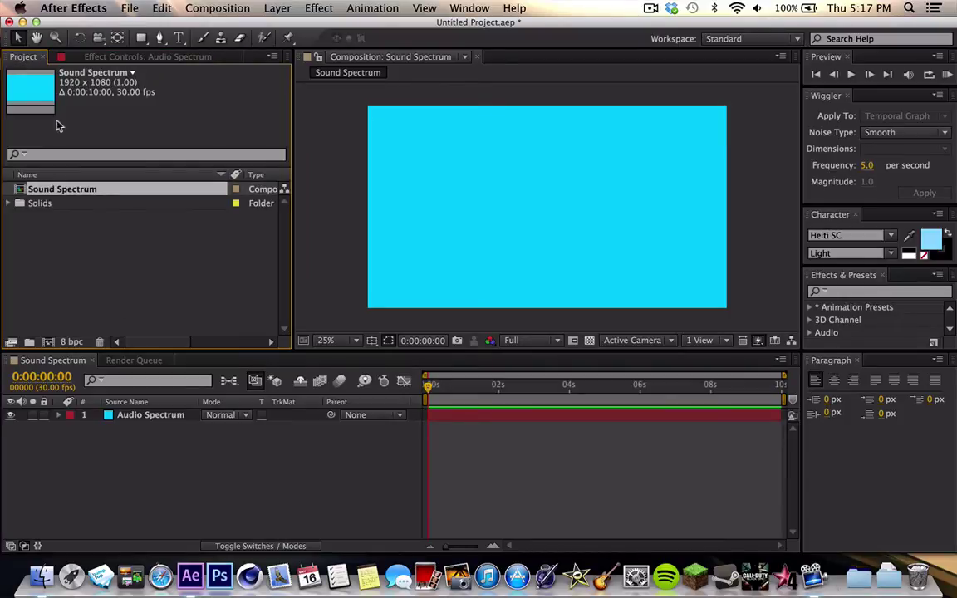
pyautogui.click(90, 198)
pyautogui.click(130, 7)
pyautogui.moveTo(150, 186)
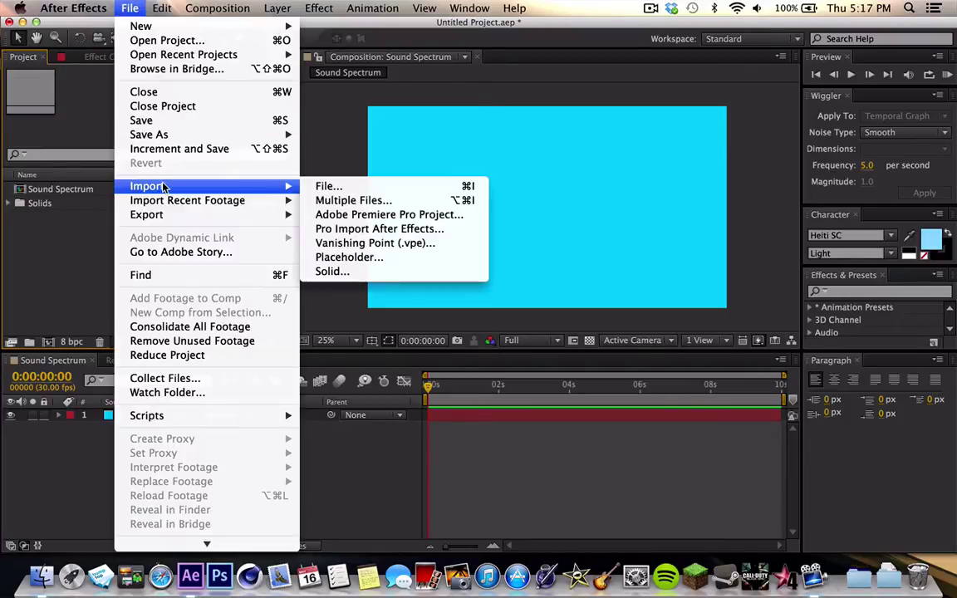
pyautogui.click(324, 187)
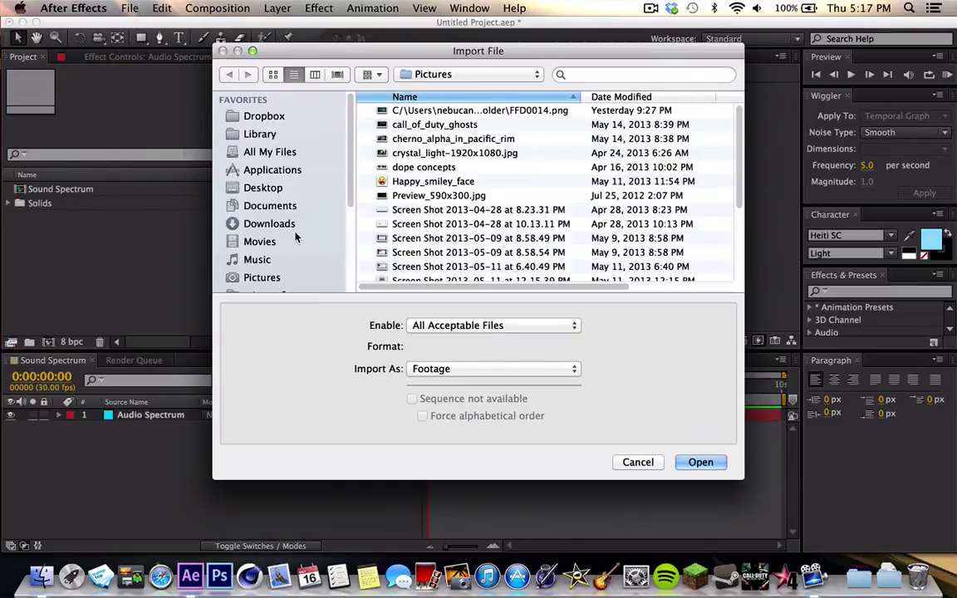
pyautogui.click(259, 259)
pyautogui.scroll(-10, 428, 238)
pyautogui.scroll(-10, 428, 238)
pyautogui.scroll(3, 498, 216)
pyautogui.click(591, 195)
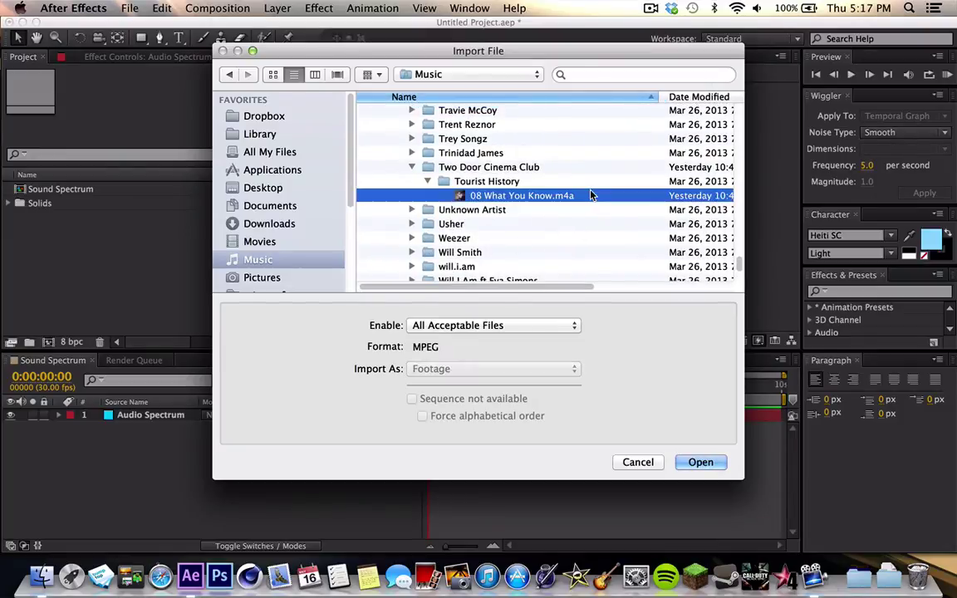
pyautogui.click(698, 463)
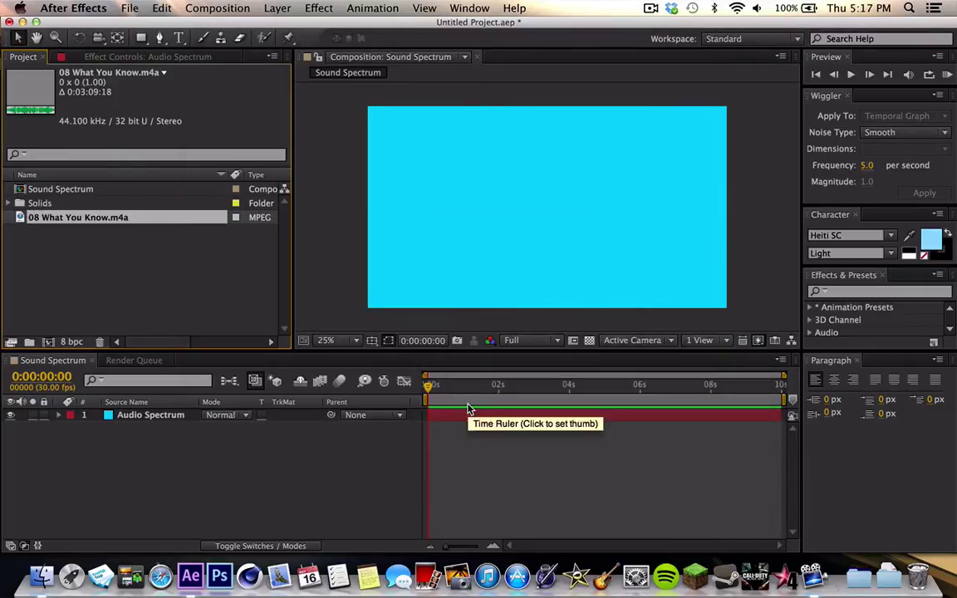
# Add the song to the timeline and apply Generate > Audio Spectrum to the Audio Spectrum solid
pyautogui.moveTo(86, 217); pyautogui.dragTo(127, 450)
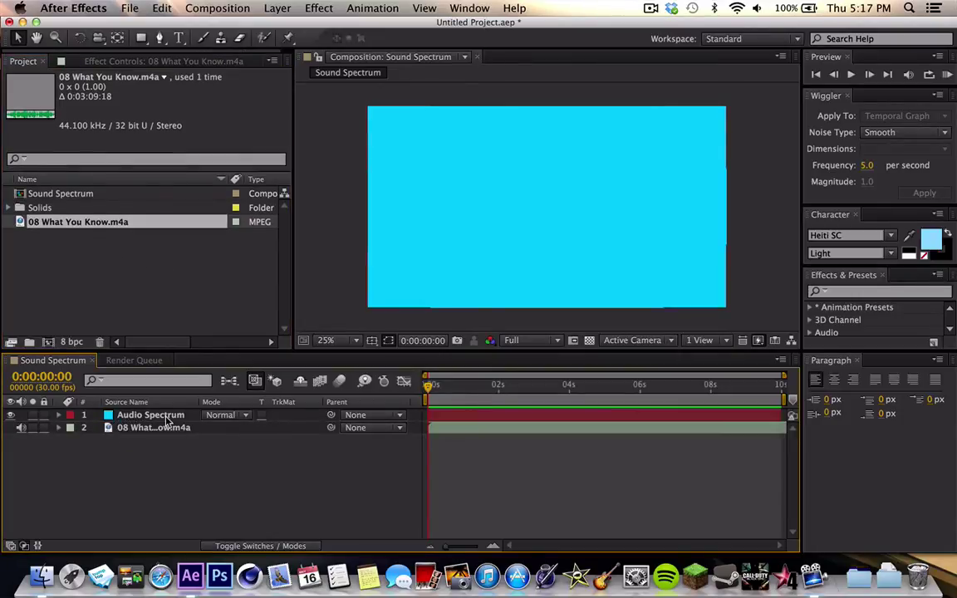
pyautogui.click(151, 415)
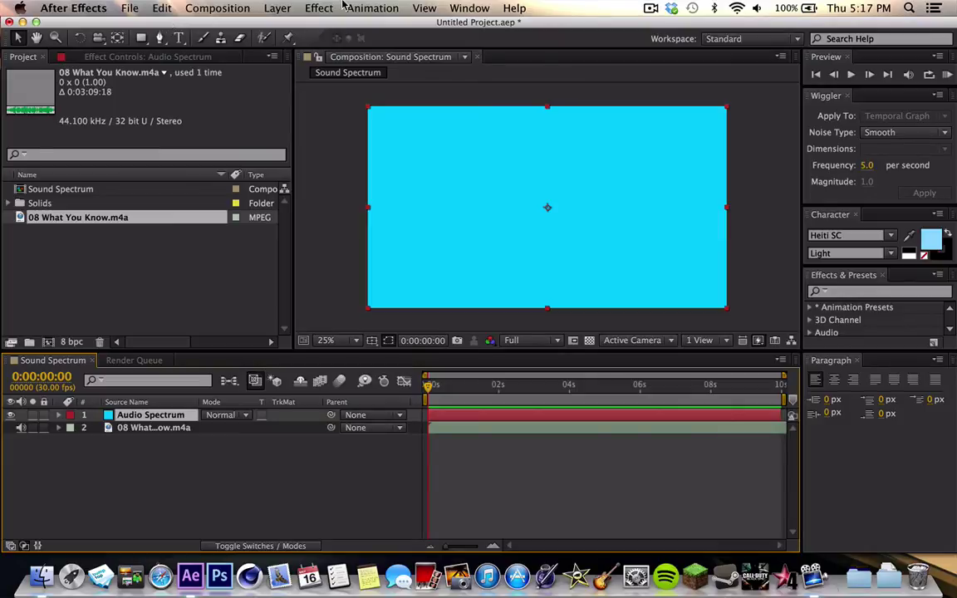
pyautogui.click(317, 7)
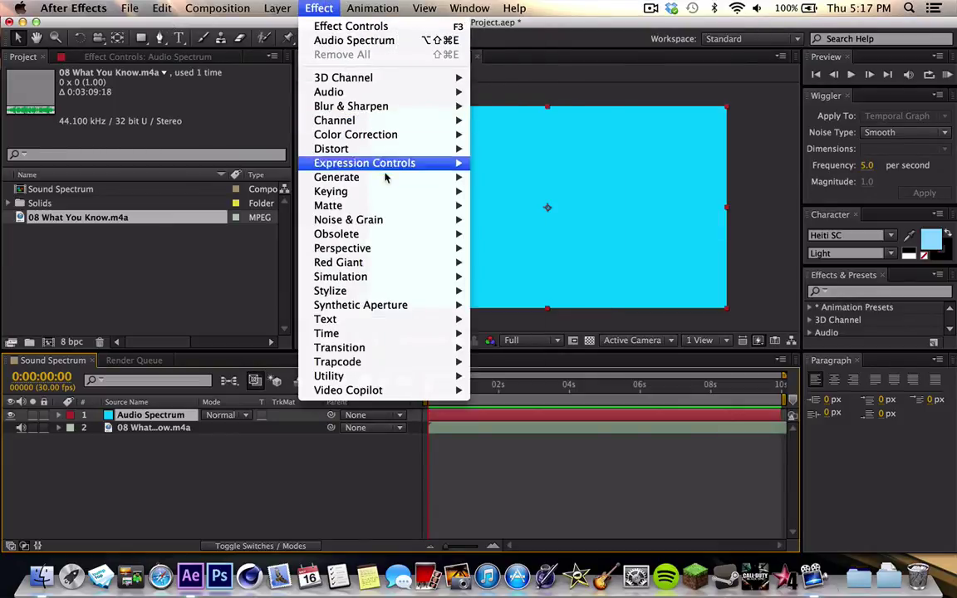
pyautogui.moveTo(357, 177)
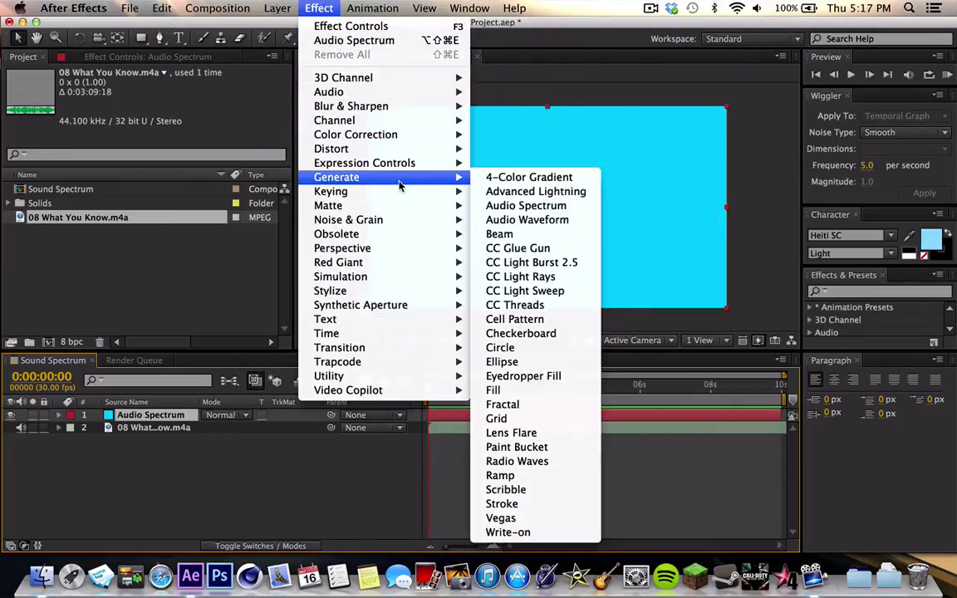
pyautogui.click(504, 207)
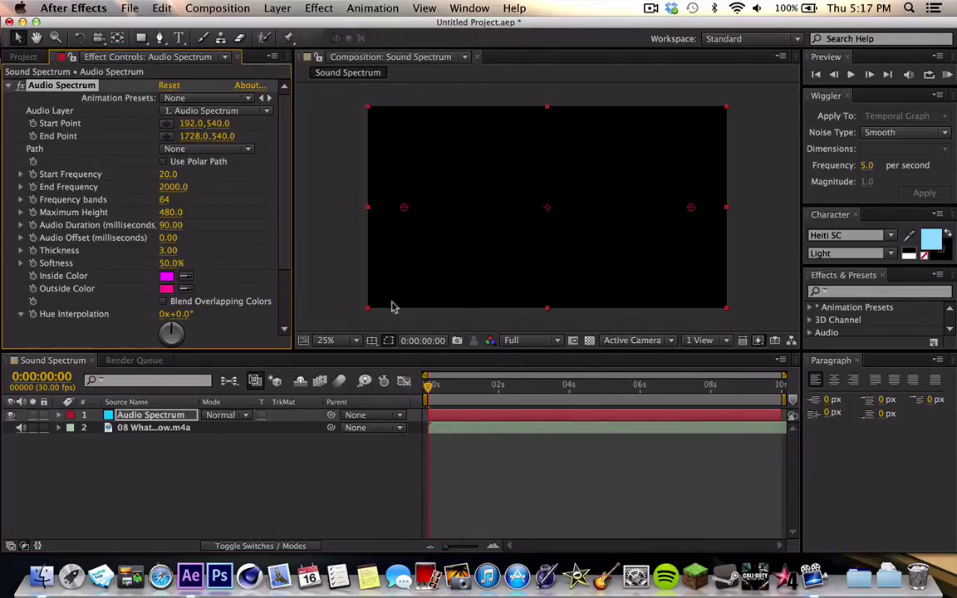
# Zoom the composition view through 100%, 6.25% and 12.5%, ending at 25%
pyautogui.press('/')
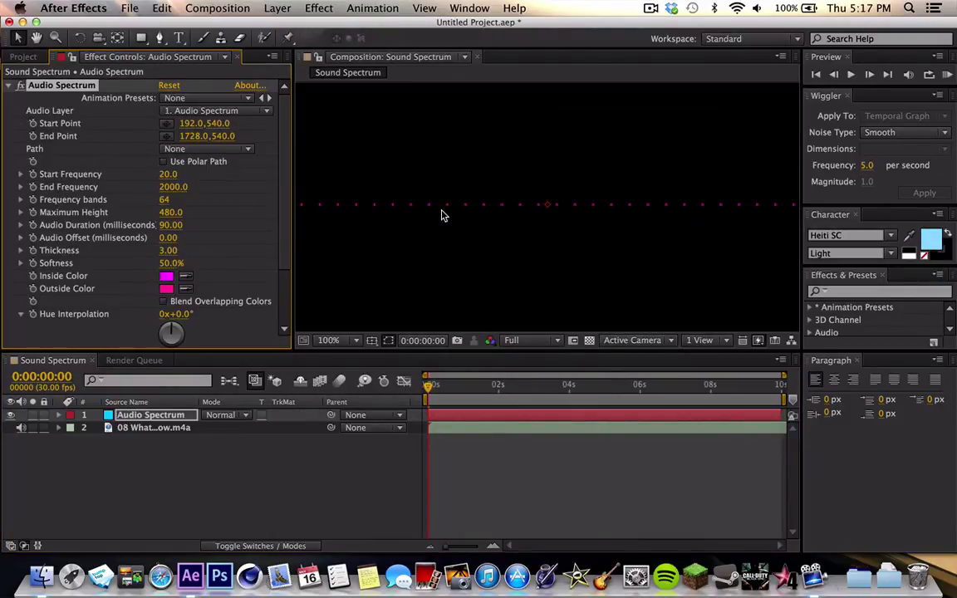
pyautogui.press(',')
pyautogui.press(',')
pyautogui.press(',')
pyautogui.press(',')
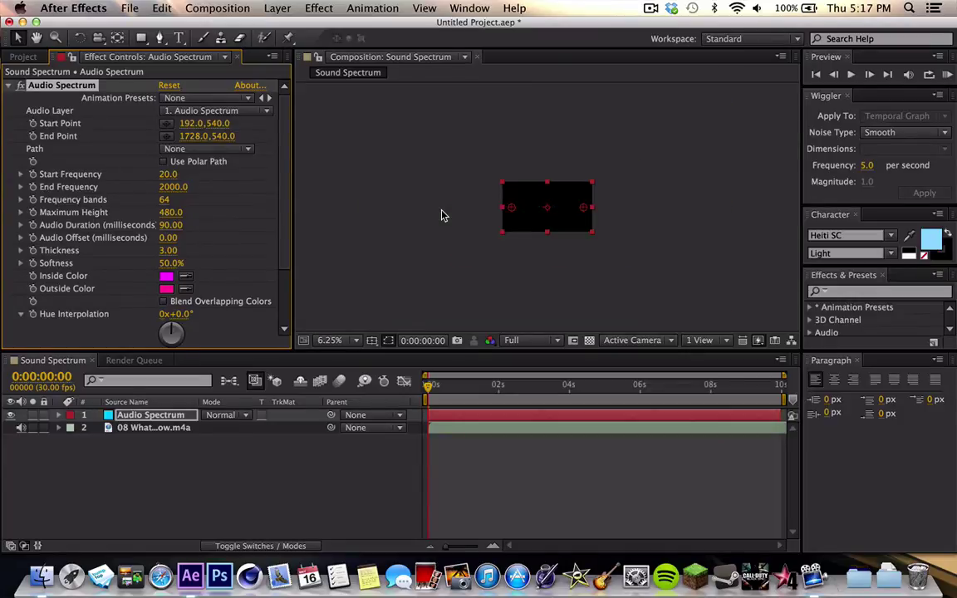
pyautogui.press('.')
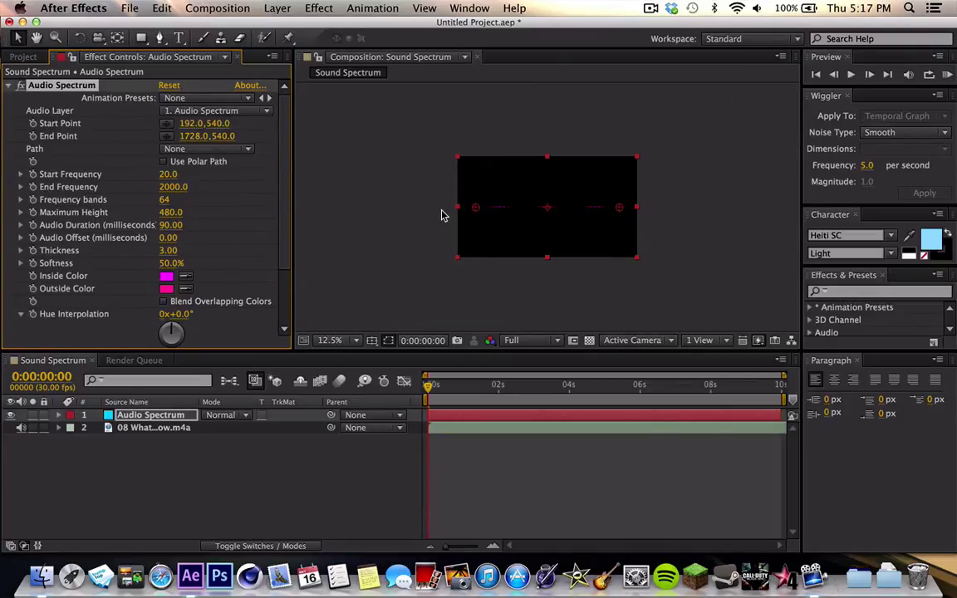
pyautogui.press('.')
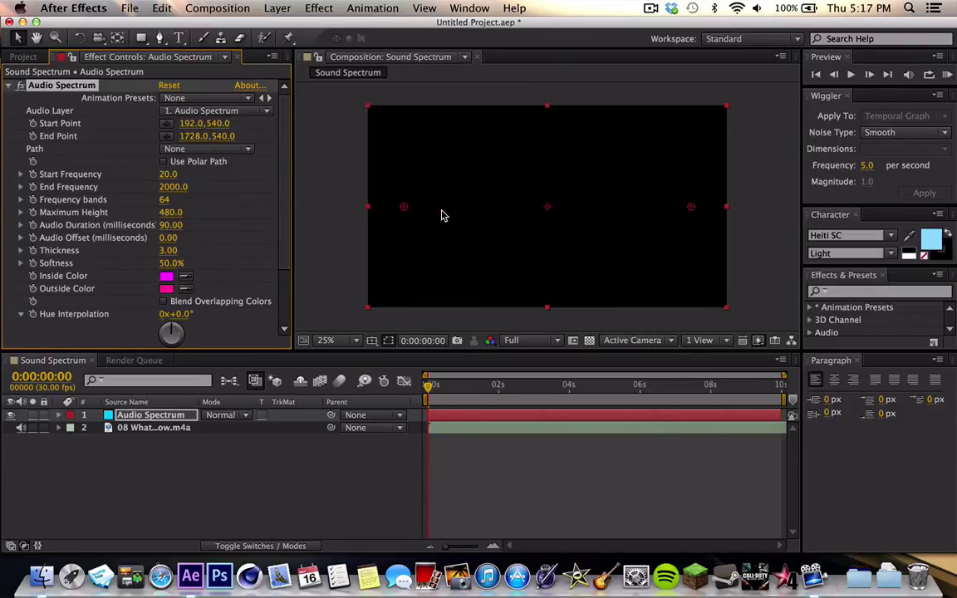
# Set the Audio Spectrum Inside Color to green
pyautogui.click(166, 276)
pyautogui.click(515, 469)
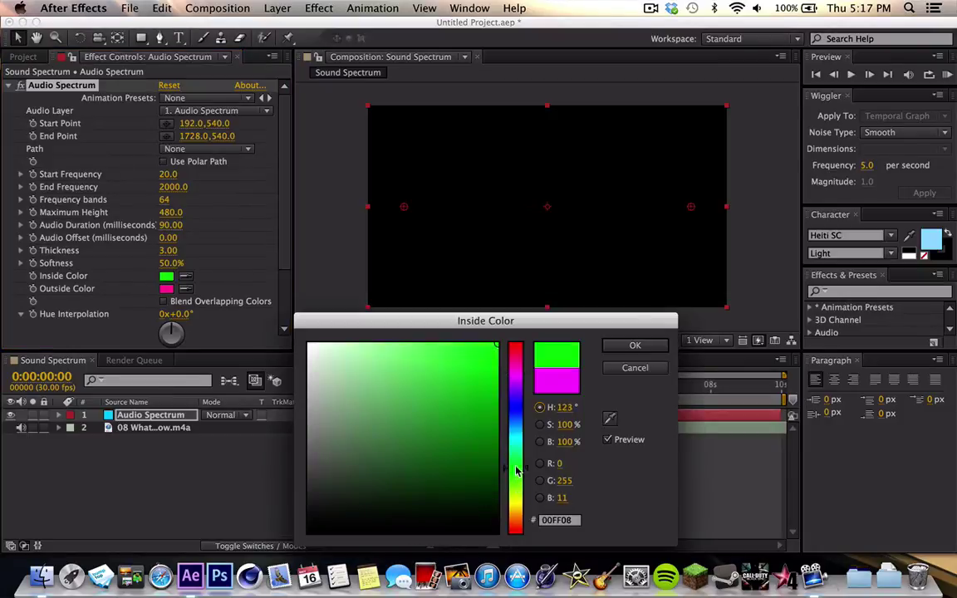
pyautogui.click(623, 344)
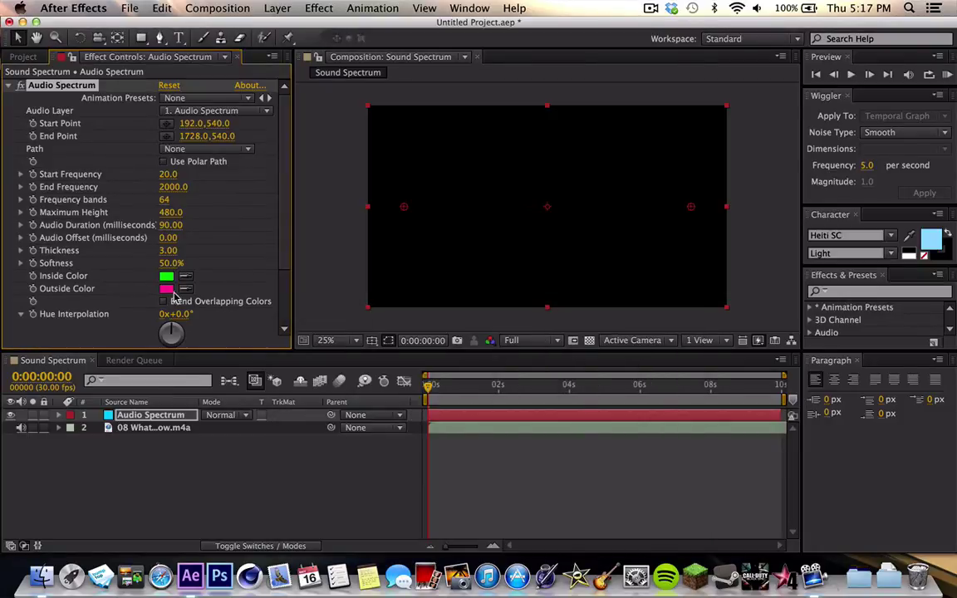
# Match the Outside Color to the green inside colour (29FD36) with the eyedropper
pyautogui.click(166, 288)
pyautogui.click(610, 418)
pyautogui.click(166, 277)
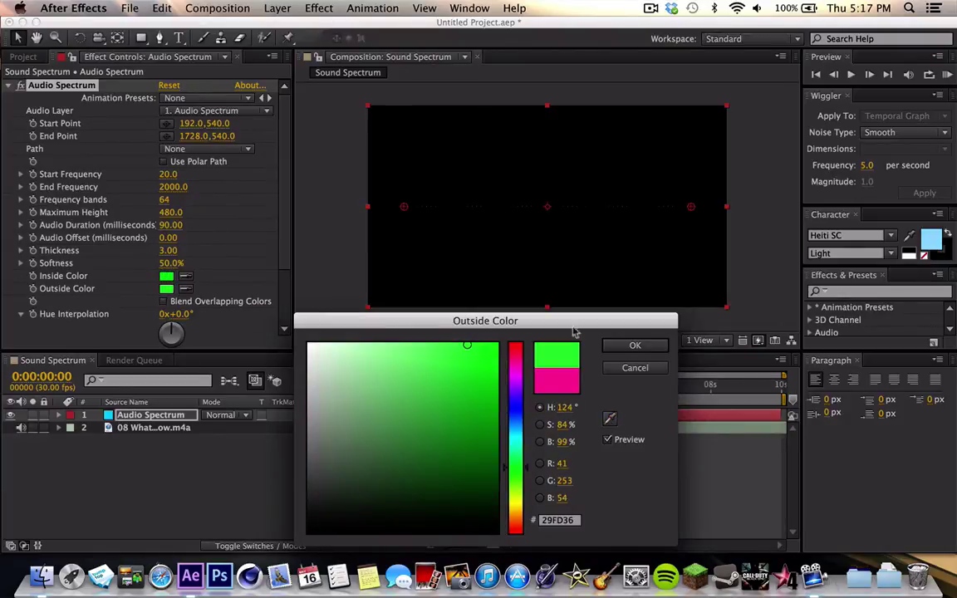
pyautogui.click(634, 344)
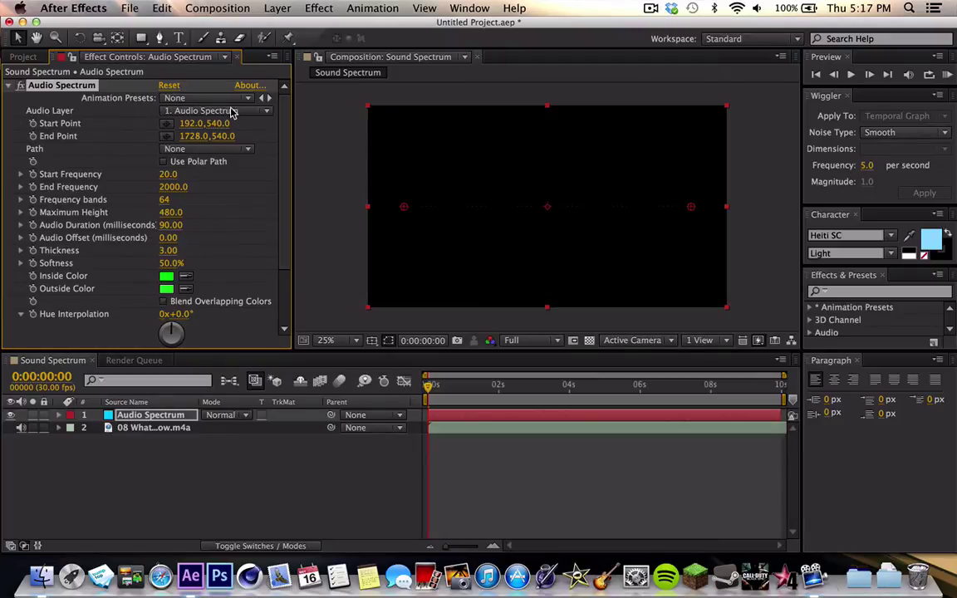
pyautogui.click(200, 111)
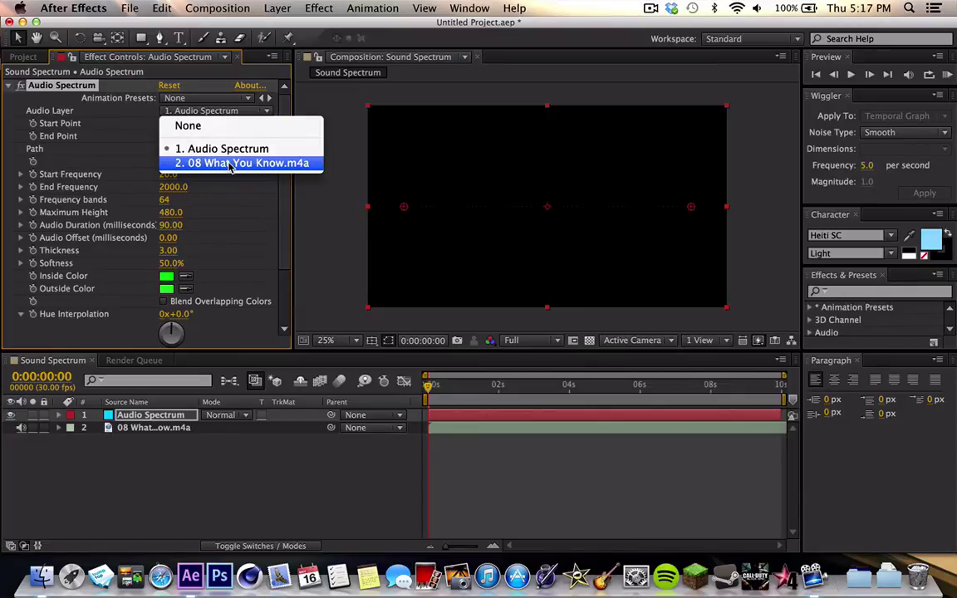
# Set Audio Layer to 08 What You Know.m4a, then scrub ahead and preview the bars
pyautogui.click(230, 163)
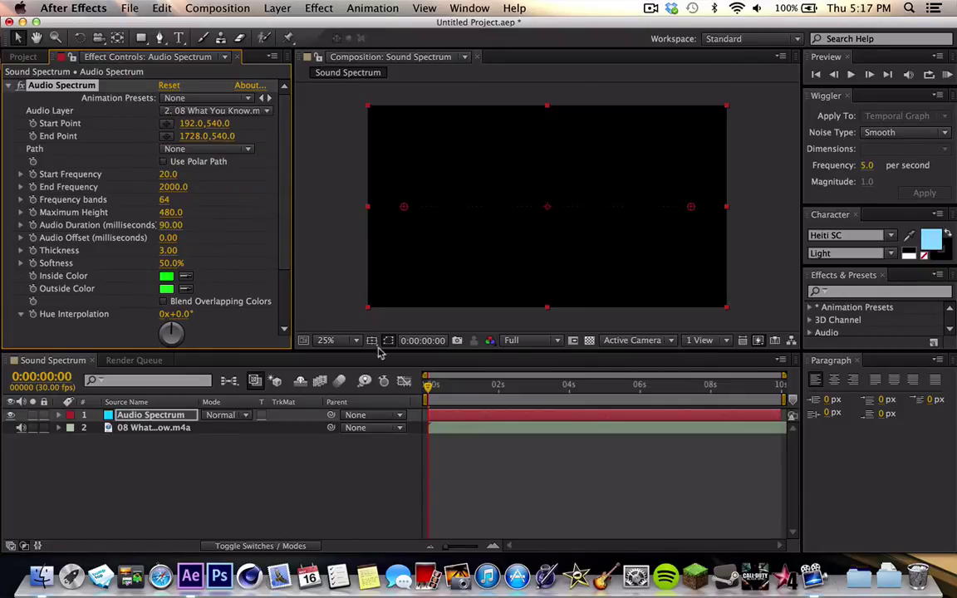
pyautogui.moveTo(428, 385)
pyautogui.mouseDown()
pyautogui.moveTo(486, 396)
pyautogui.moveTo(426, 392)
pyautogui.mouseUp()
pyautogui.press('space')
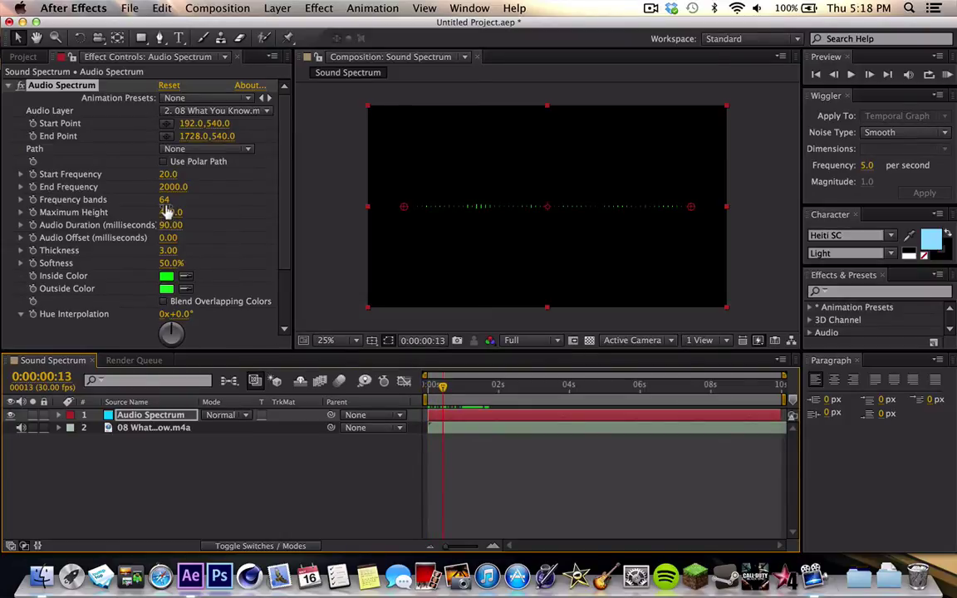
# Raise Frequency bands to 100 and Maximum Height to 7000
pyautogui.click(164, 190)
pyautogui.moveTo(163, 190); pyautogui.dragTo(199, 200)
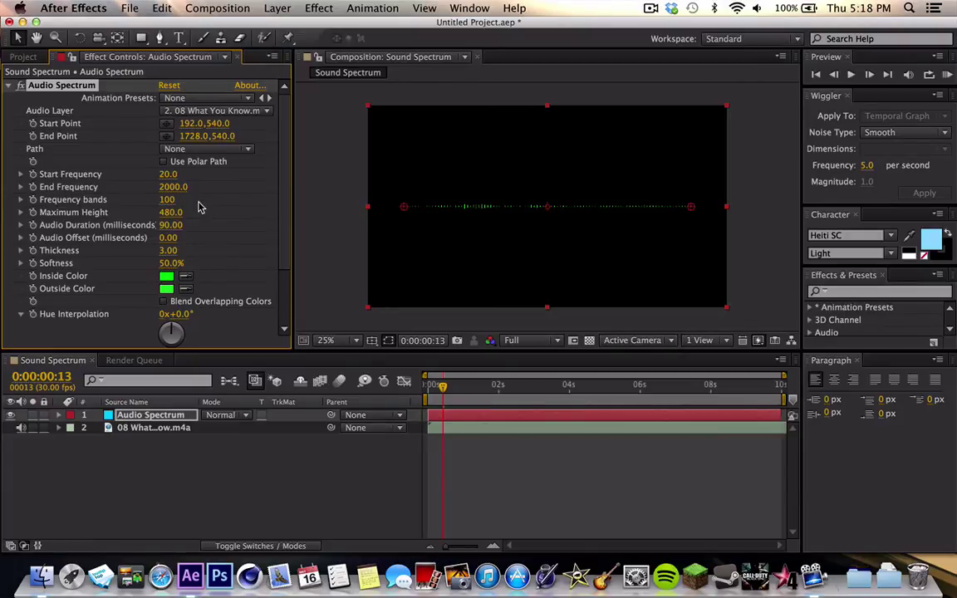
pyautogui.moveTo(171, 212); pyautogui.dragTo(646, 201)
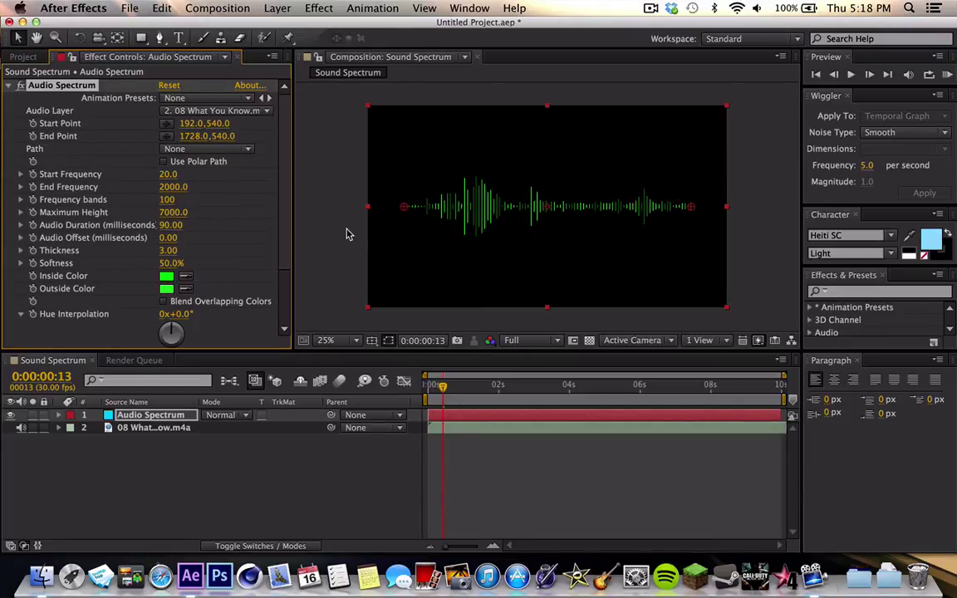
pyautogui.scroll(-5, 199, 274)
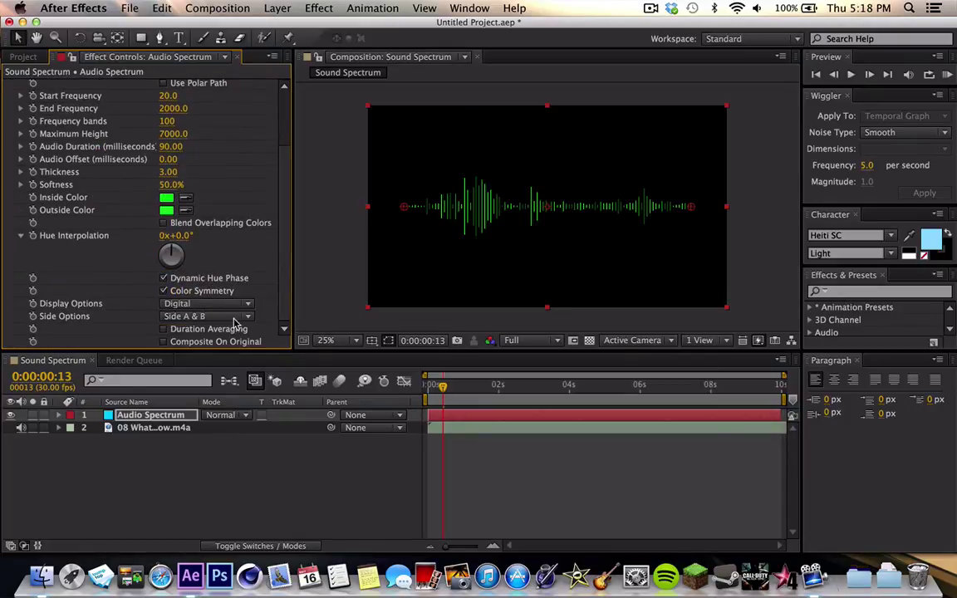
# Set Side Options to Side B and scrub Softness down to 0%
pyautogui.click(235, 319)
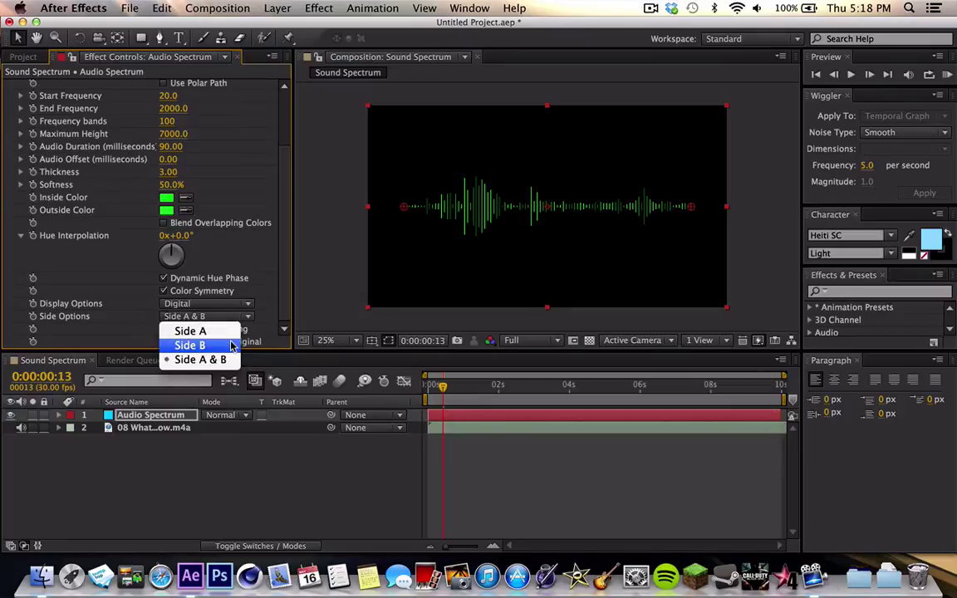
pyautogui.click(233, 345)
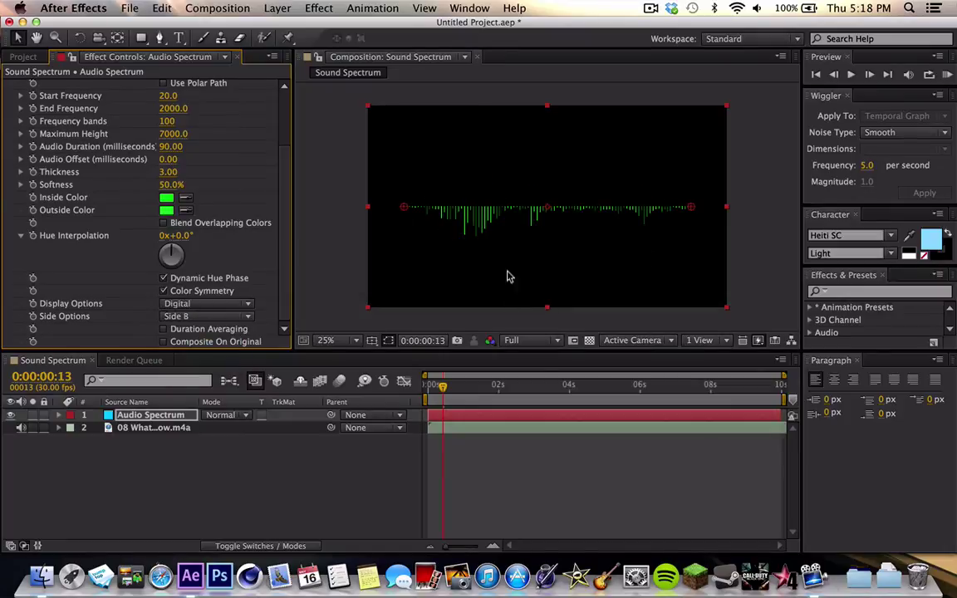
pyautogui.scroll(5, 241, 175)
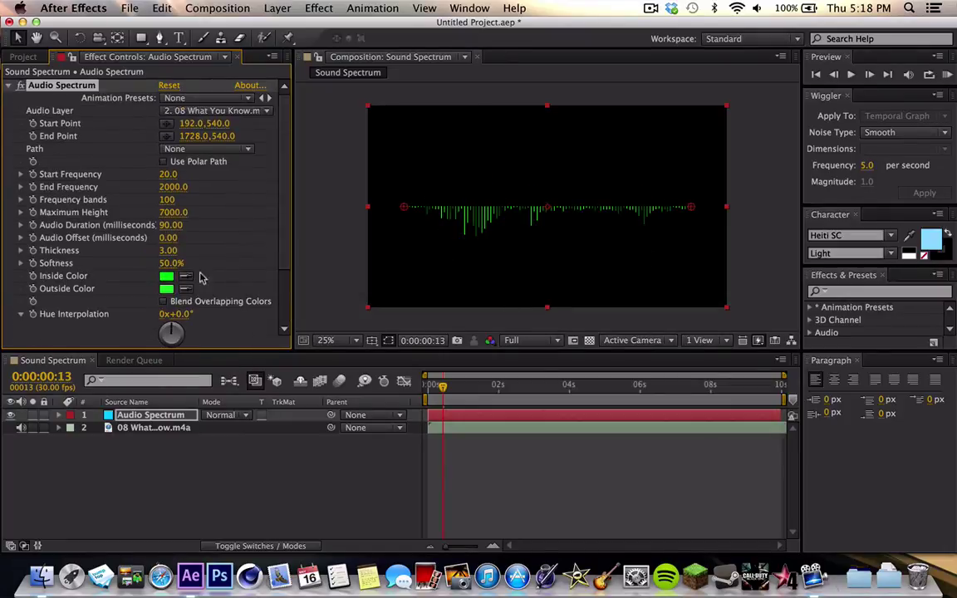
pyautogui.moveTo(171, 263); pyautogui.dragTo(167, 242)
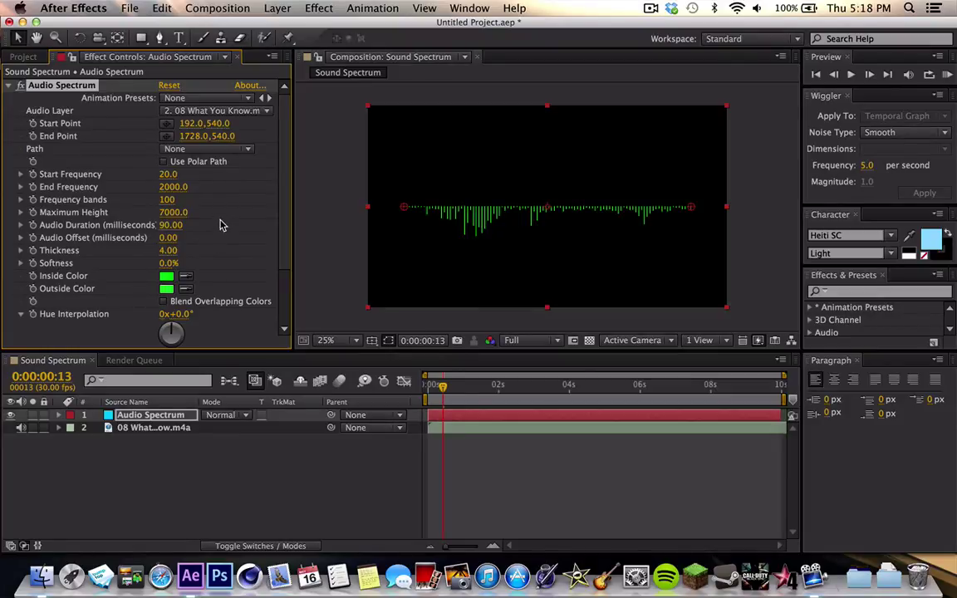
pyautogui.scroll(-3, 229, 243)
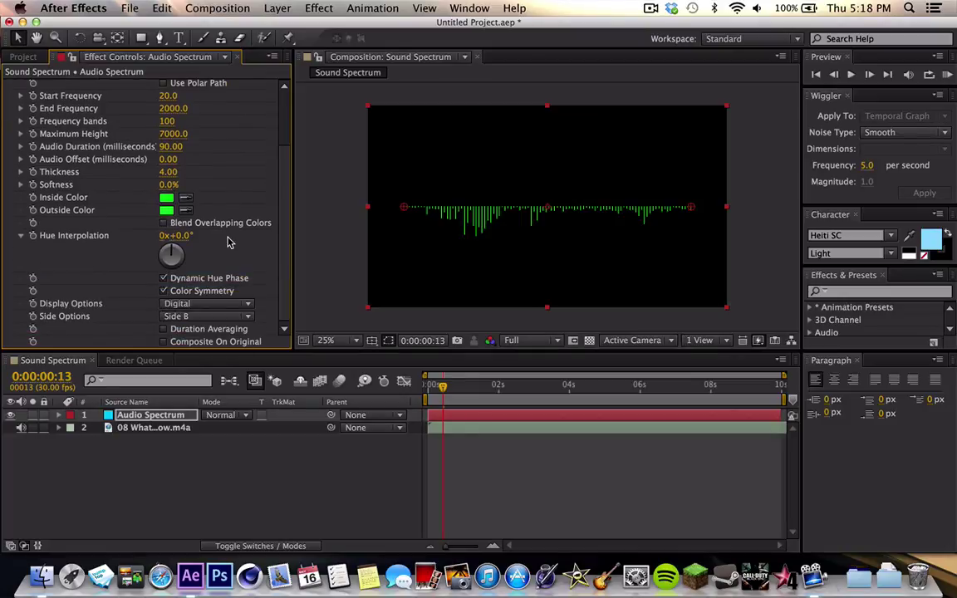
pyautogui.scroll(3, 230, 242)
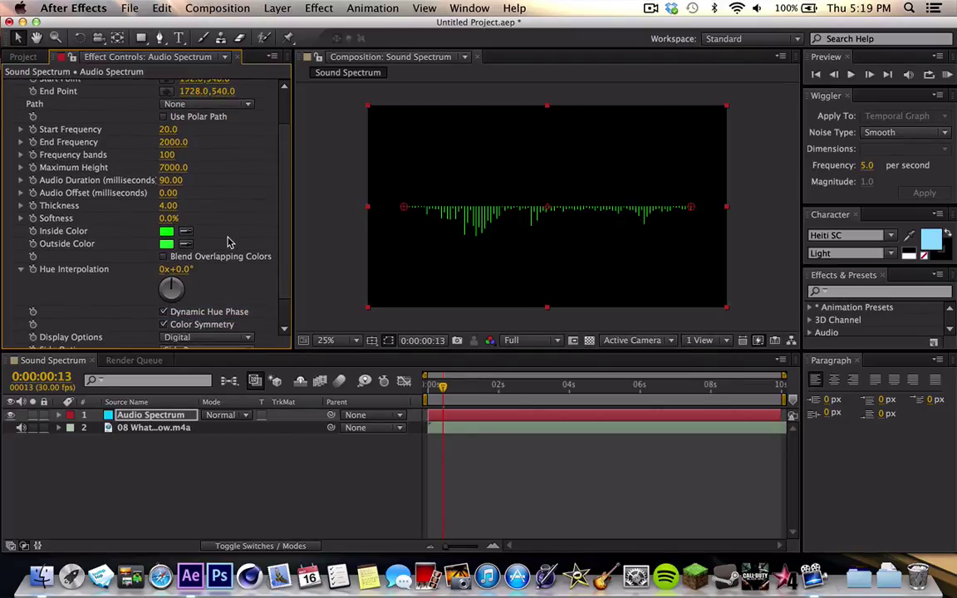
pyautogui.scroll(-3, 229, 242)
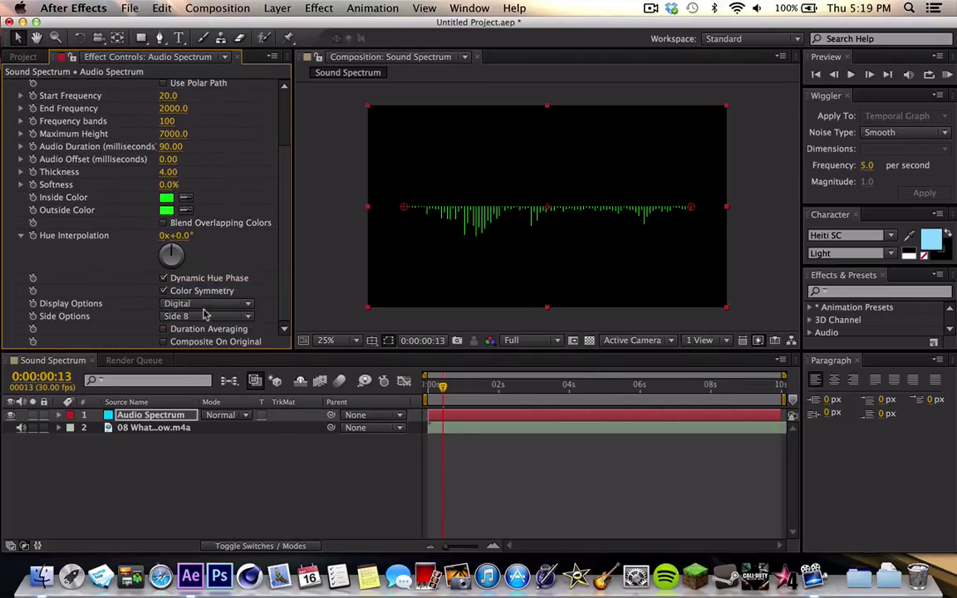
pyautogui.click(164, 343)
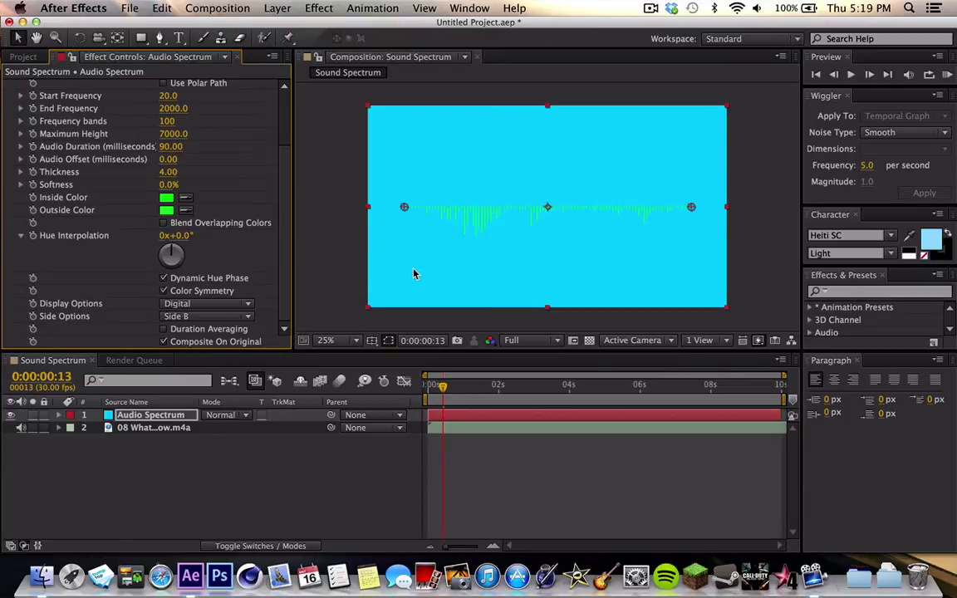
pyautogui.click(164, 342)
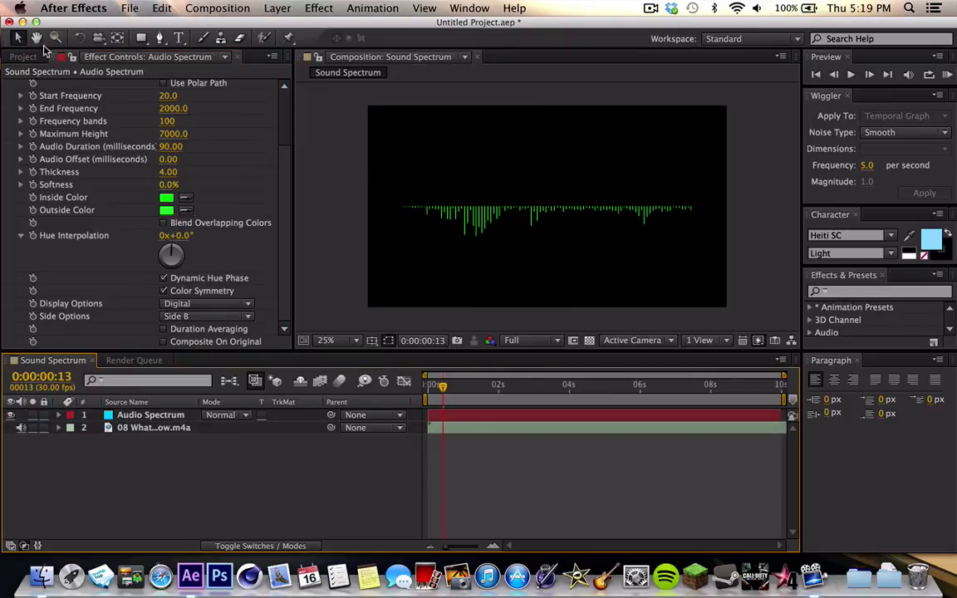
# Import call_of_duty_ghosts.jpg from the Desktop's Pictures folder into the project
pyautogui.click(25, 56)
pyautogui.click(162, 7)
pyautogui.moveTo(143, 216)
pyautogui.moveTo(249, 186)
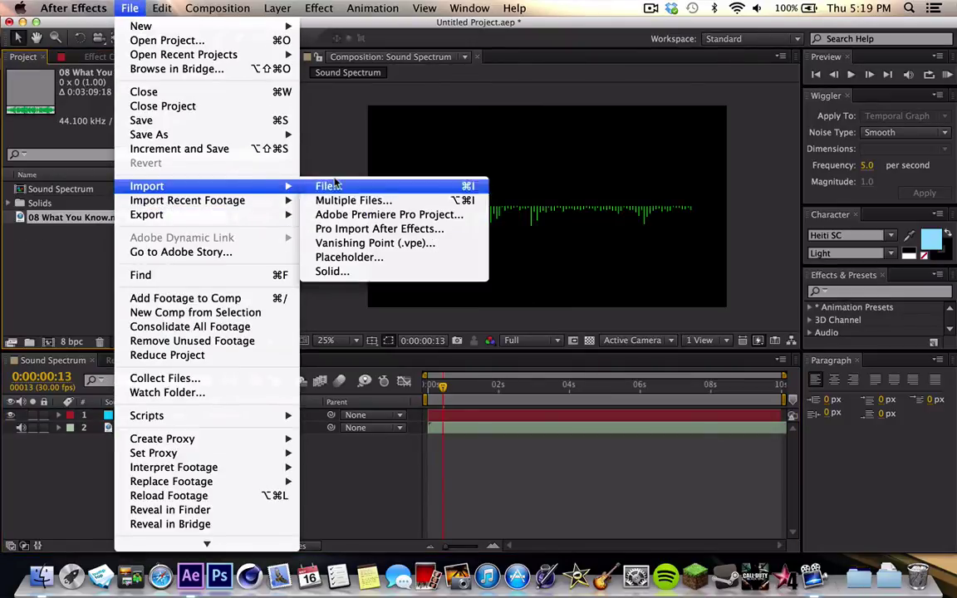
pyautogui.click(347, 186)
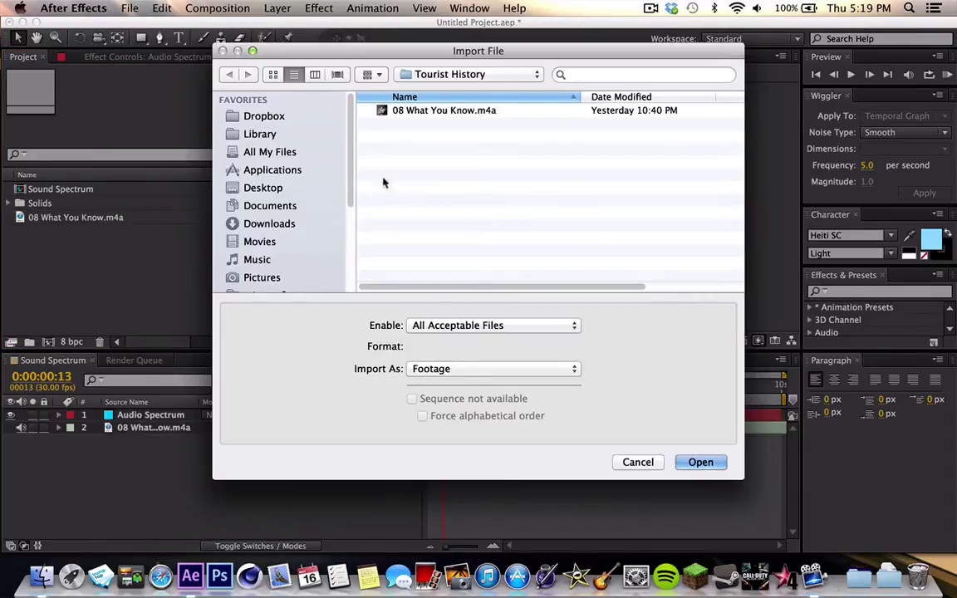
pyautogui.click(263, 188)
pyautogui.click(378, 153)
pyautogui.scroll(-3, 507, 238)
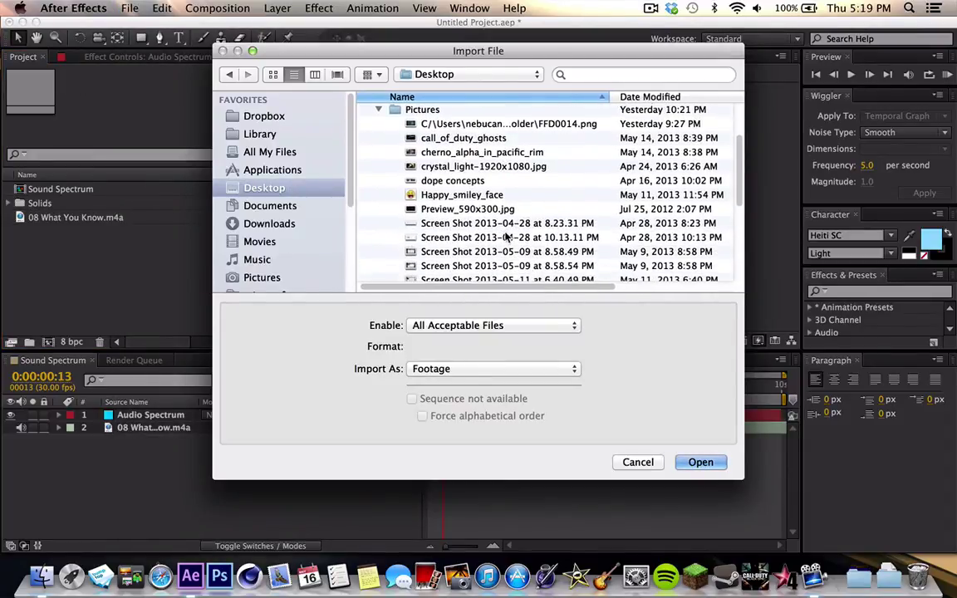
pyautogui.scroll(1, 507, 239)
pyautogui.click(496, 151)
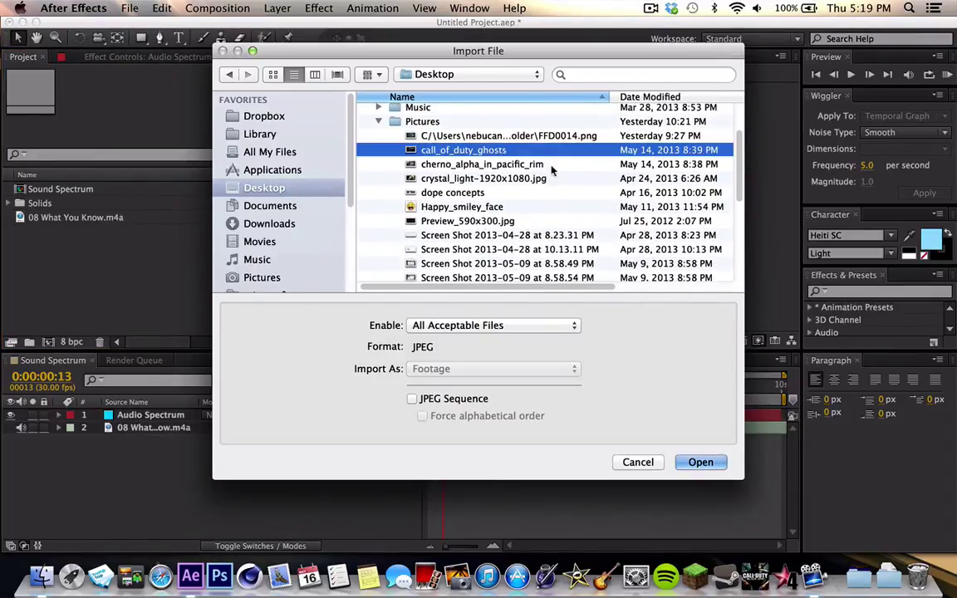
pyautogui.click(702, 463)
# Place call_of_duty_ghosts.jpg in the composition as the bottom layer
pyautogui.click(151, 206)
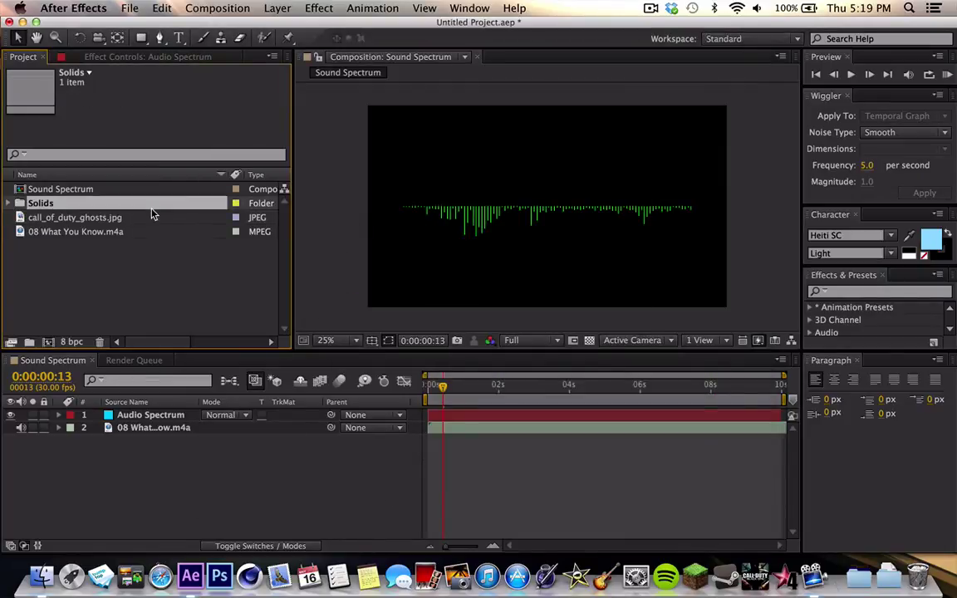
pyautogui.click(165, 218)
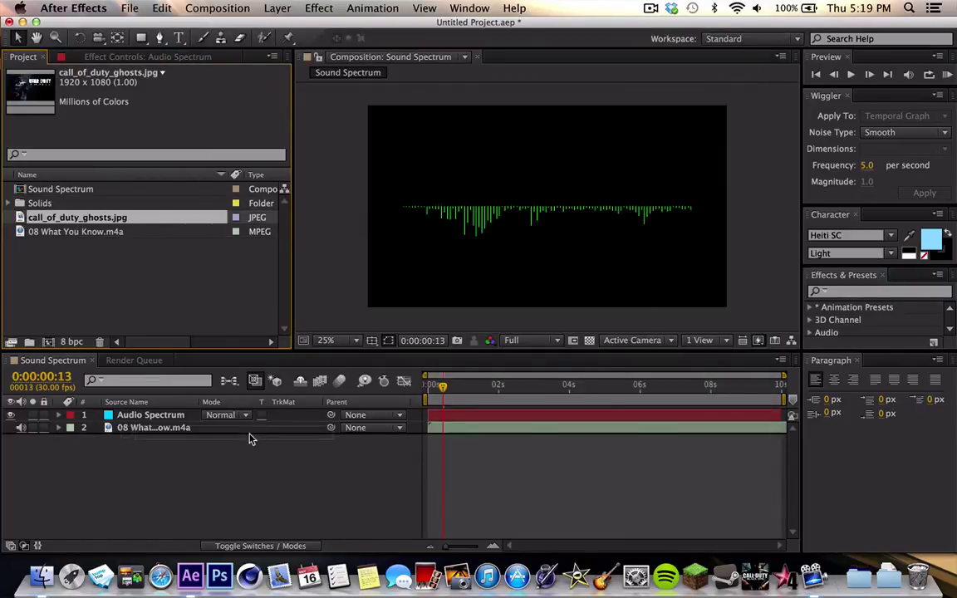
pyautogui.moveTo(250, 440); pyautogui.dragTo(245, 442)
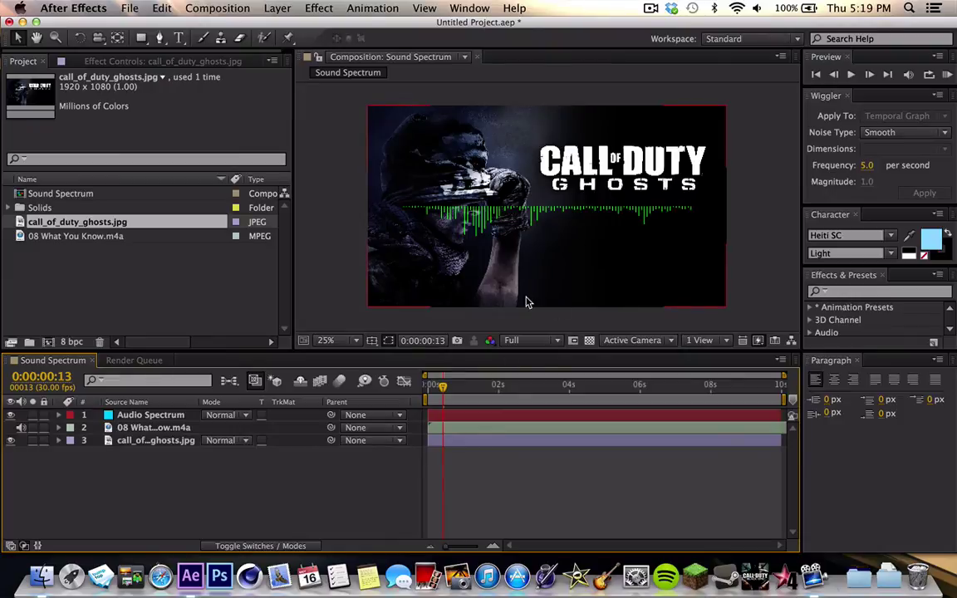
# With the Audio Spectrum layer selected, search effects for 'pola' and select Polar Coordinates under Distort
pyautogui.click(150, 415)
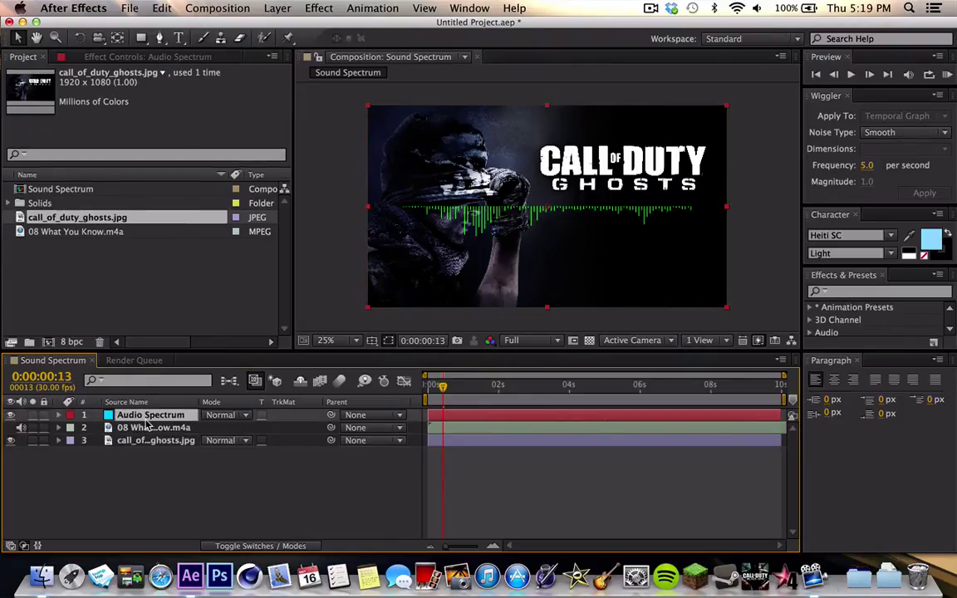
pyautogui.click(114, 58)
pyautogui.click(319, 7)
pyautogui.moveTo(374, 164)
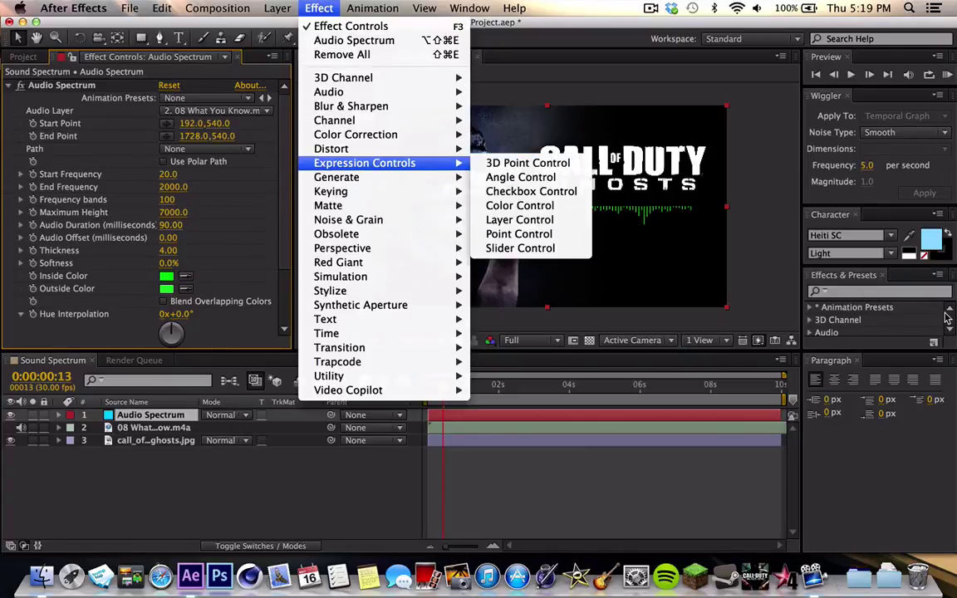
pyautogui.click(854, 288)
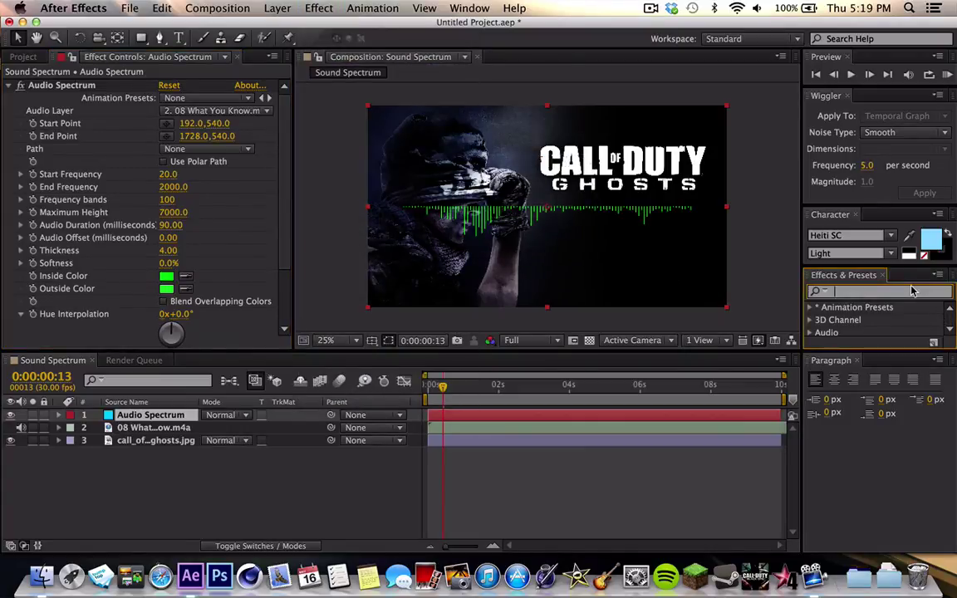
pyautogui.write('polar')
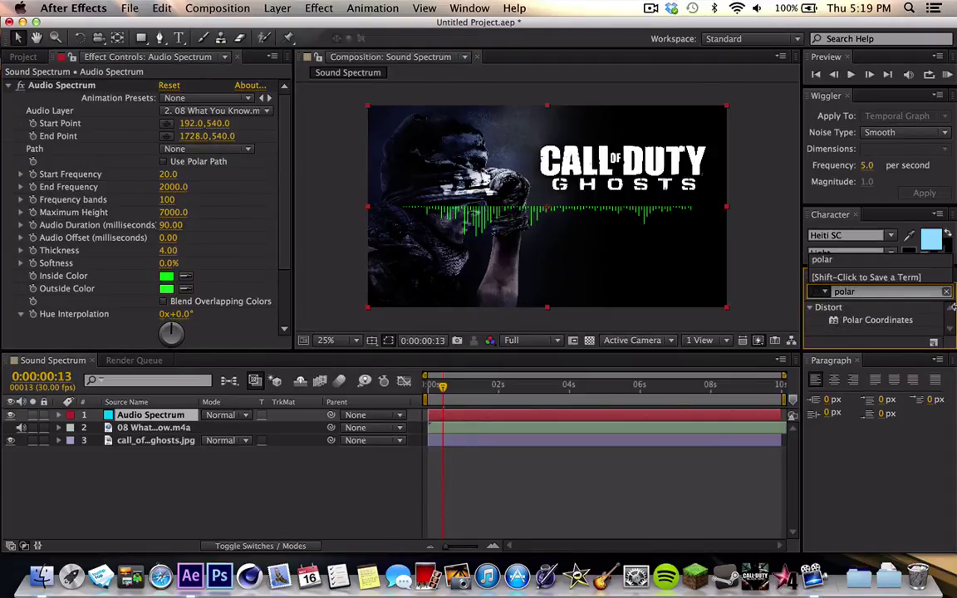
pyautogui.click(880, 321)
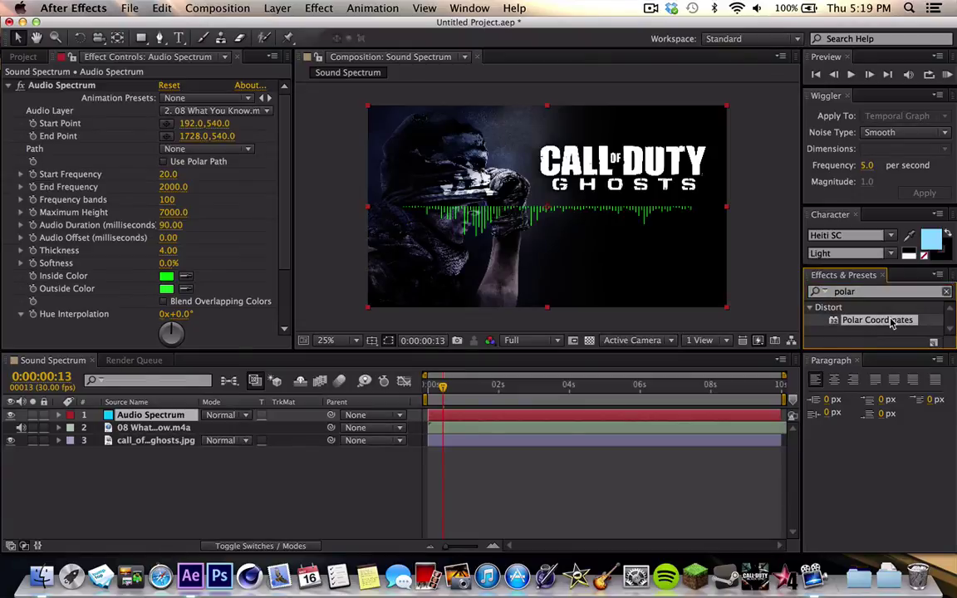
# Apply the Polar Coordinates effect to the Audio Spectrum layer
pyautogui.moveTo(891, 323); pyautogui.dragTo(552, 204)
pyautogui.moveTo(142, 420); pyautogui.dragTo(495, 169)
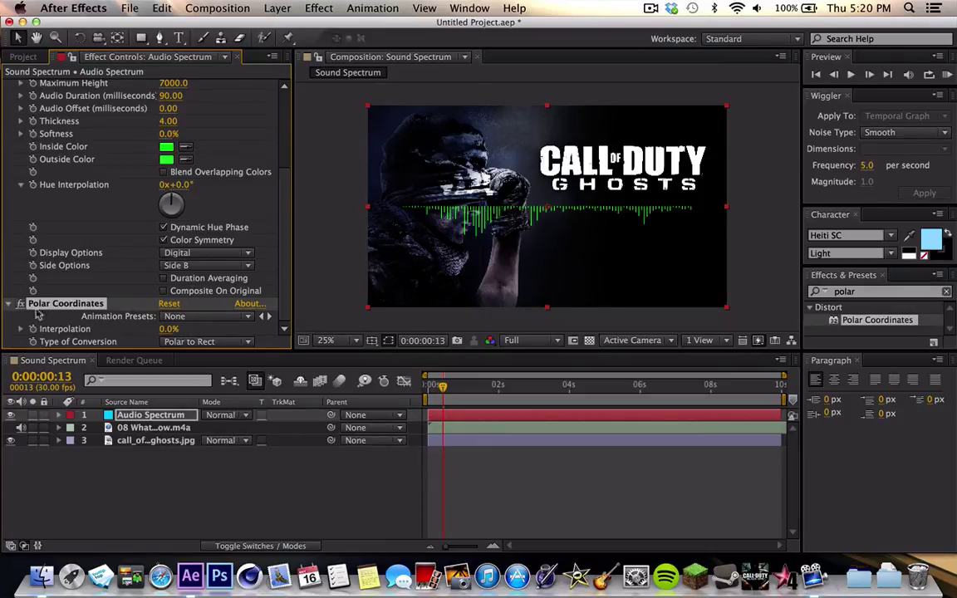
pyautogui.scroll(5, 29, 233)
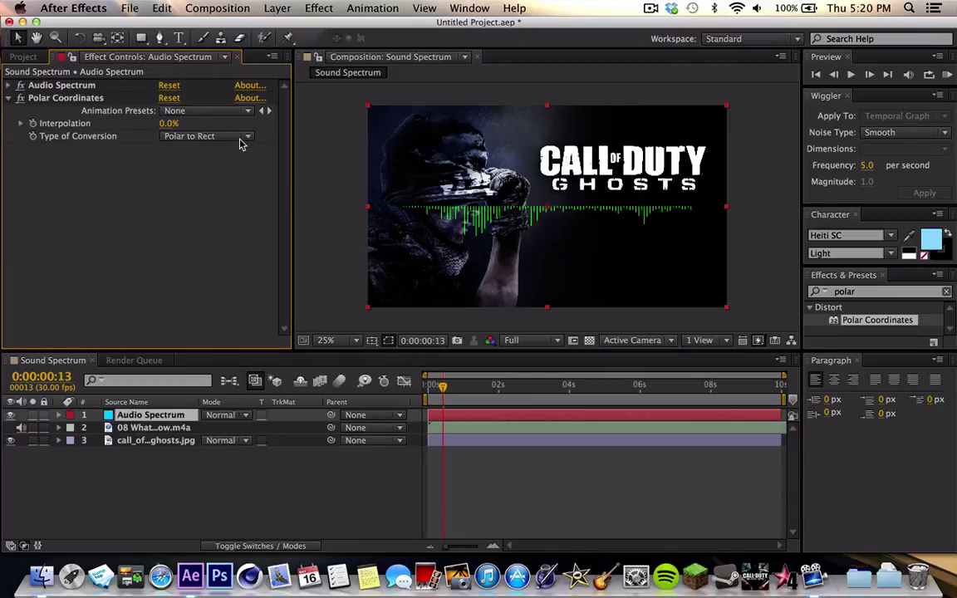
# Set the Polar Coordinates Type of Conversion to Rect to Polar
pyautogui.click(243, 137)
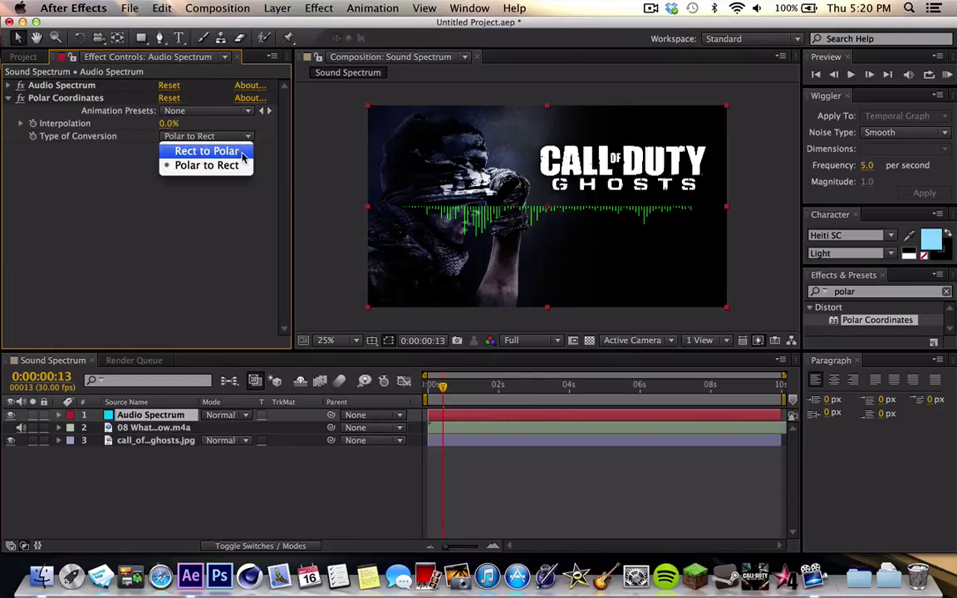
pyautogui.click(225, 194)
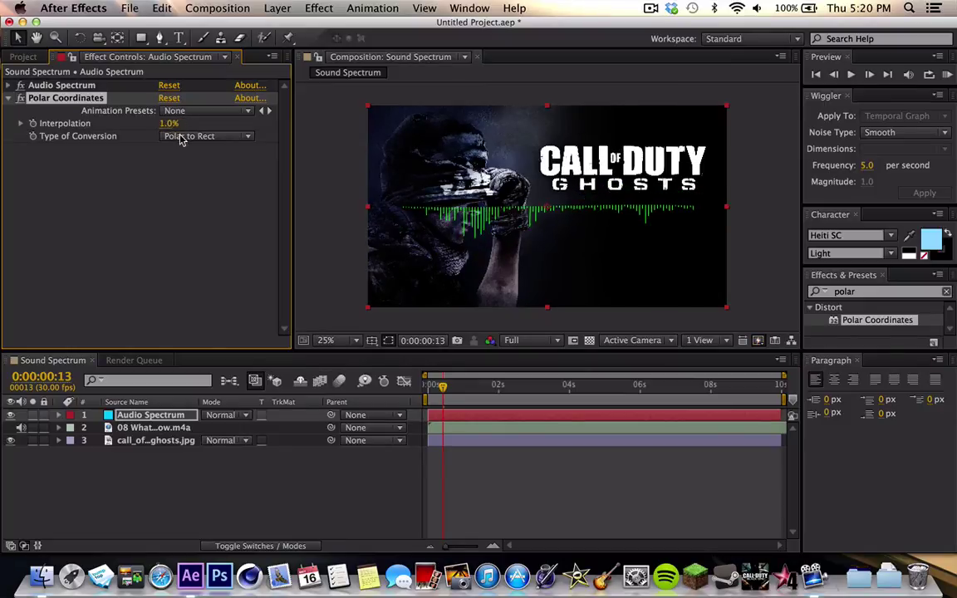
pyautogui.click(189, 136)
pyautogui.click(197, 152)
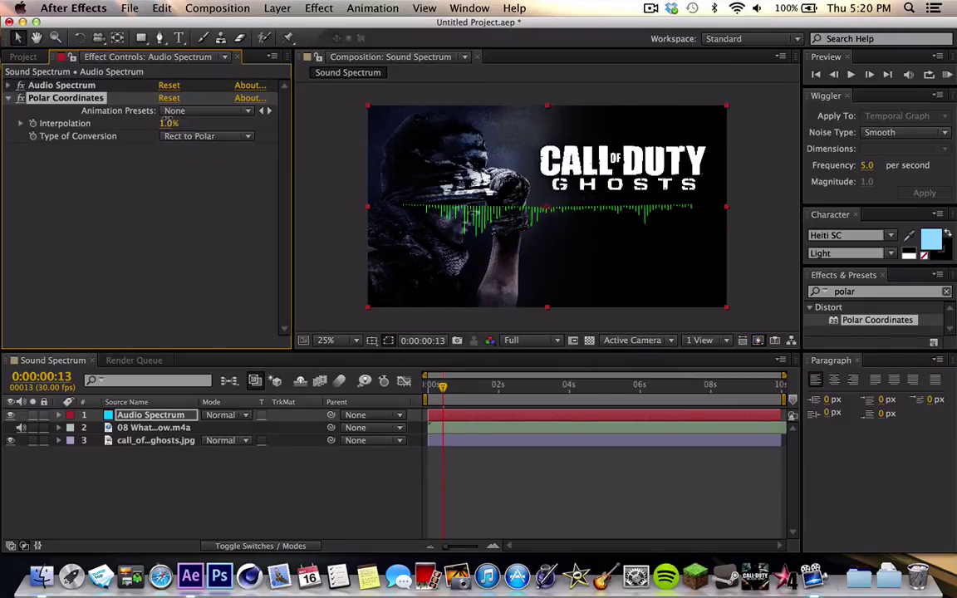